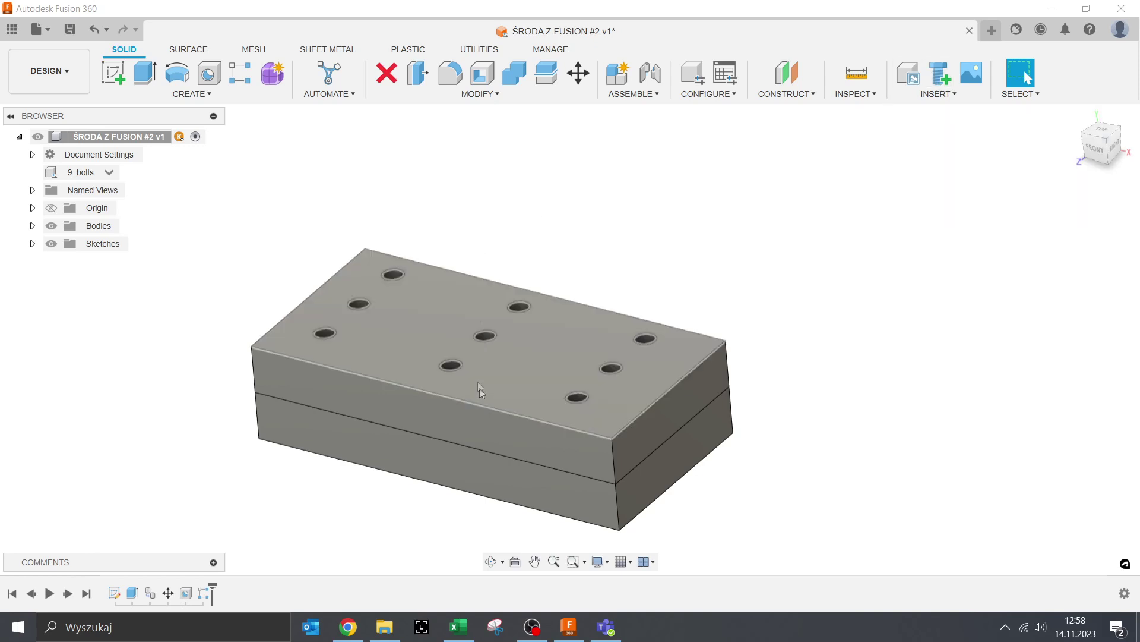
Start Insert Fastener filtered to ISO / Metric and browse to Bolts And Screws > Hex Head
{"action": "middle_click_drag", "start_coordinate": [392, 447], "coordinate": [366, 376]}
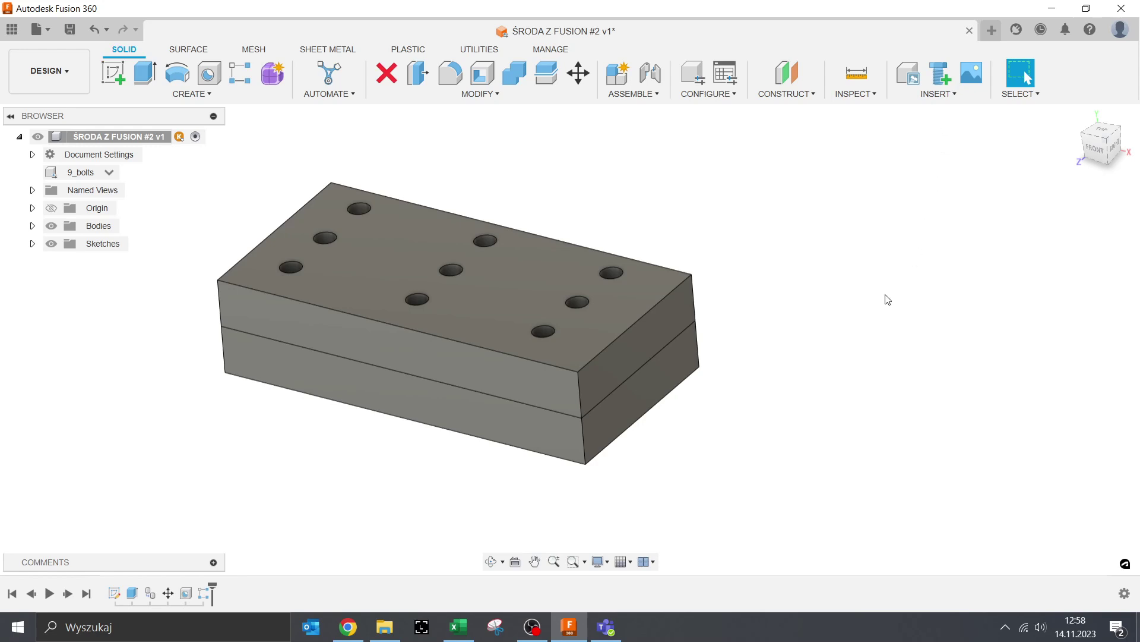
{"action": "left_click", "coordinate": [939, 72]}
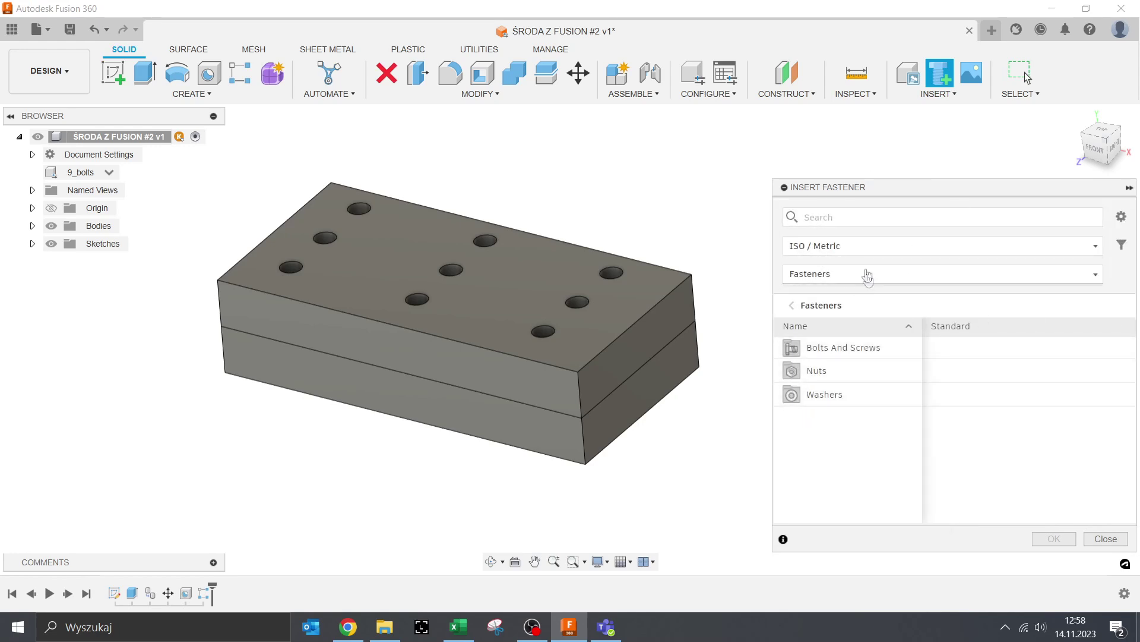
{"action": "left_click", "coordinate": [897, 249]}
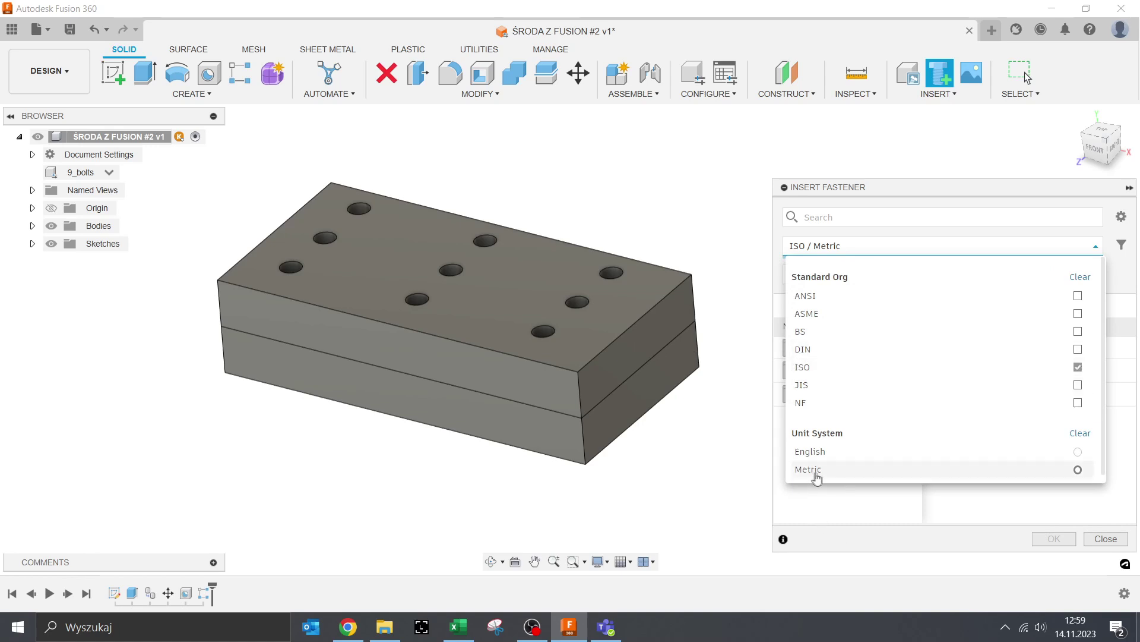
{"action": "left_click", "coordinate": [965, 526]}
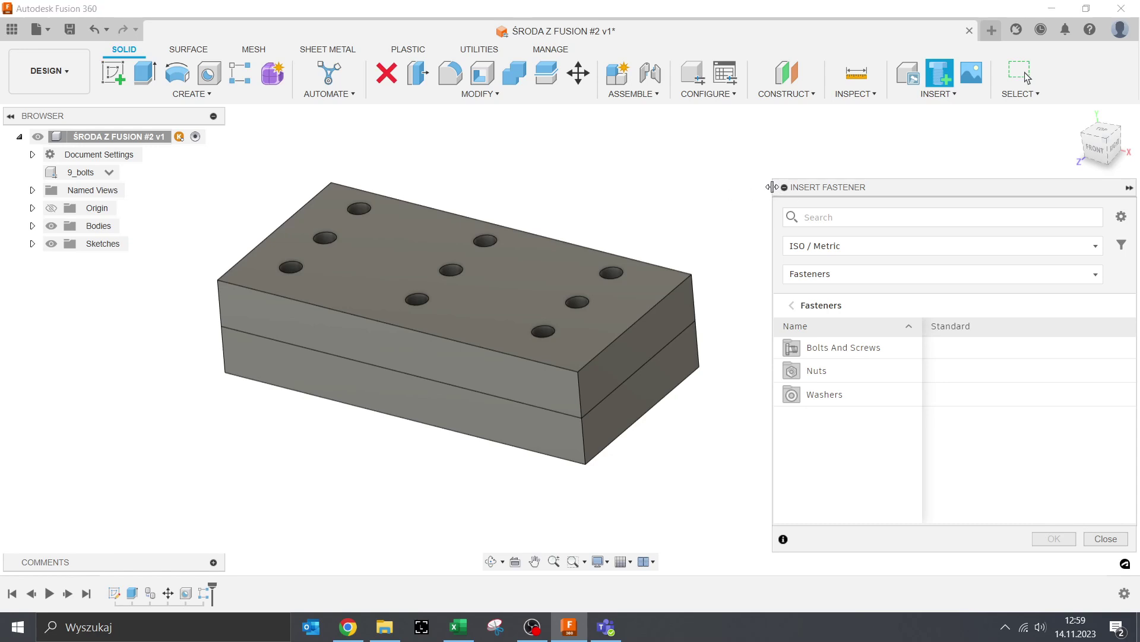
{"action": "left_click_drag", "start_coordinate": [774, 187], "coordinate": [650, 187]}
{"action": "left_click", "coordinate": [719, 347]}
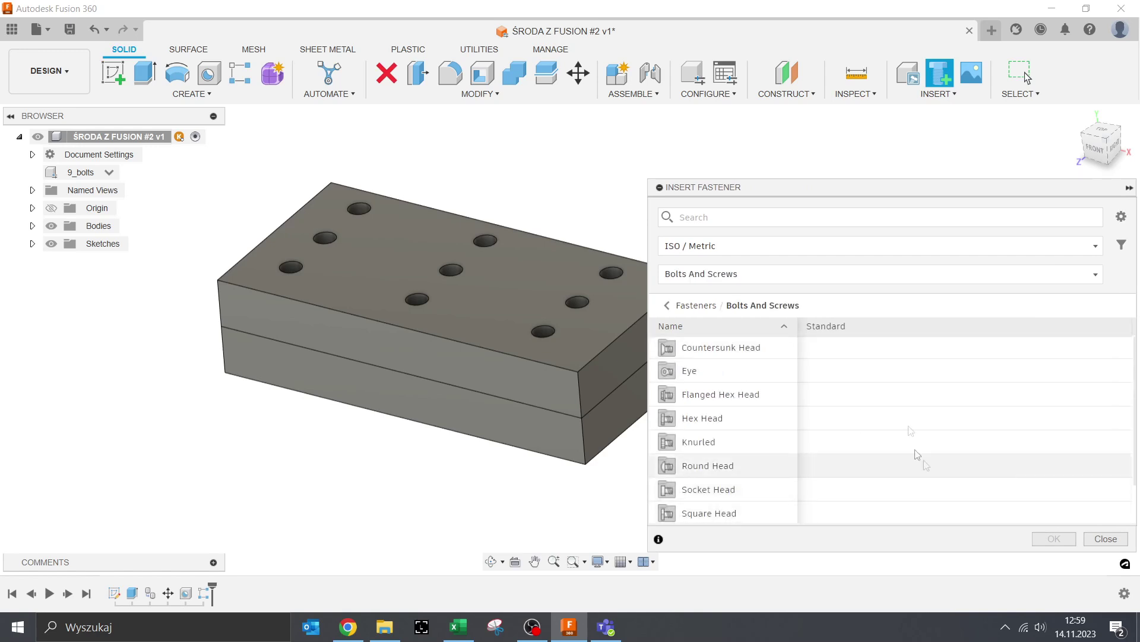
{"action": "left_click", "coordinate": [689, 419]}
Place Hex Bolt A And B bolts in all nine holes using Select Similar
{"action": "left_click", "coordinate": [742, 418]}
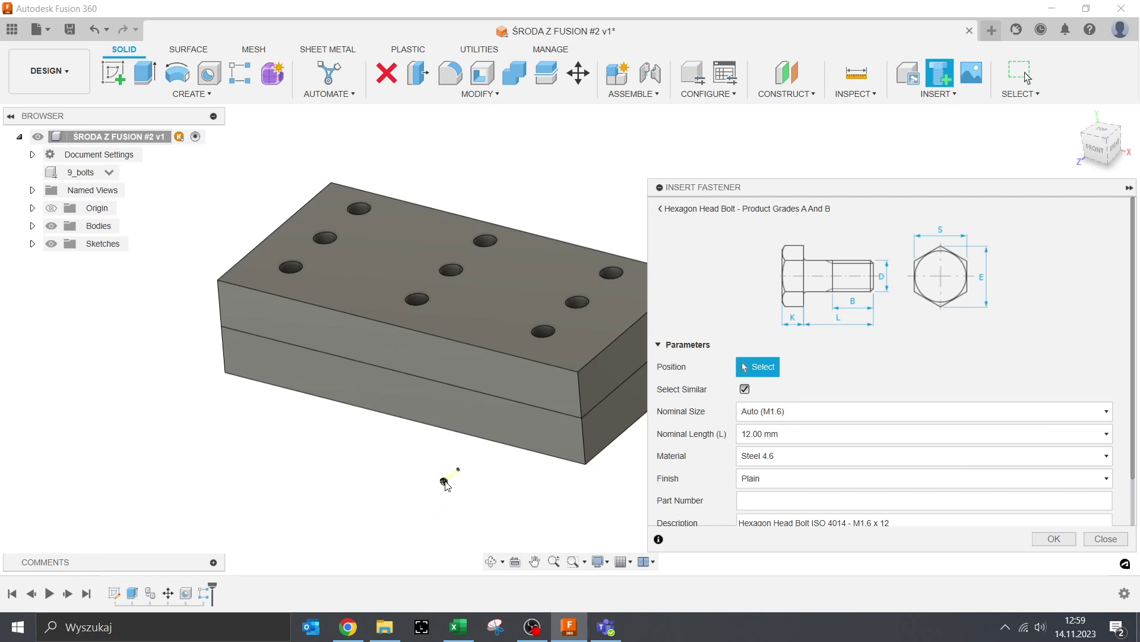
{"action": "left_click", "coordinate": [535, 337]}
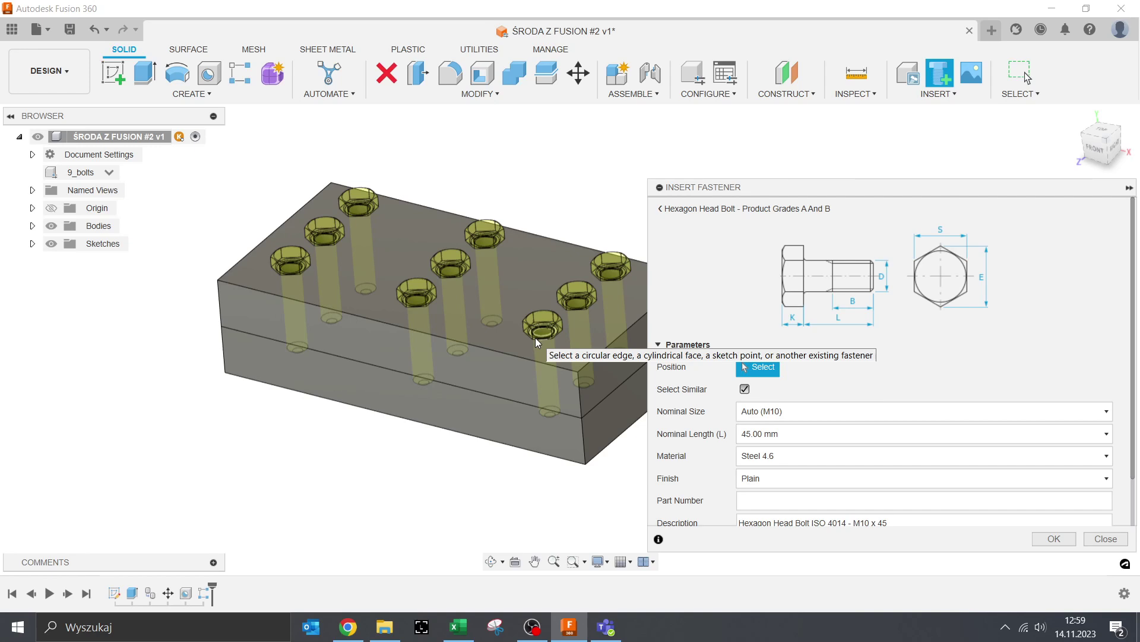
{"action": "left_click", "coordinate": [745, 388]}
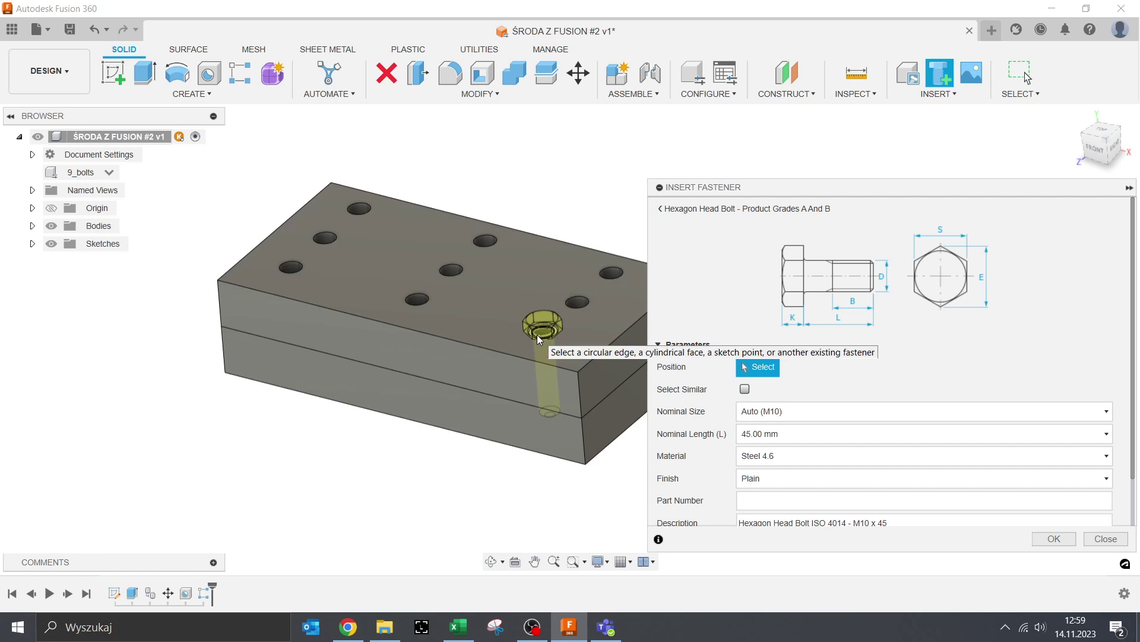
{"action": "left_click", "coordinate": [744, 389]}
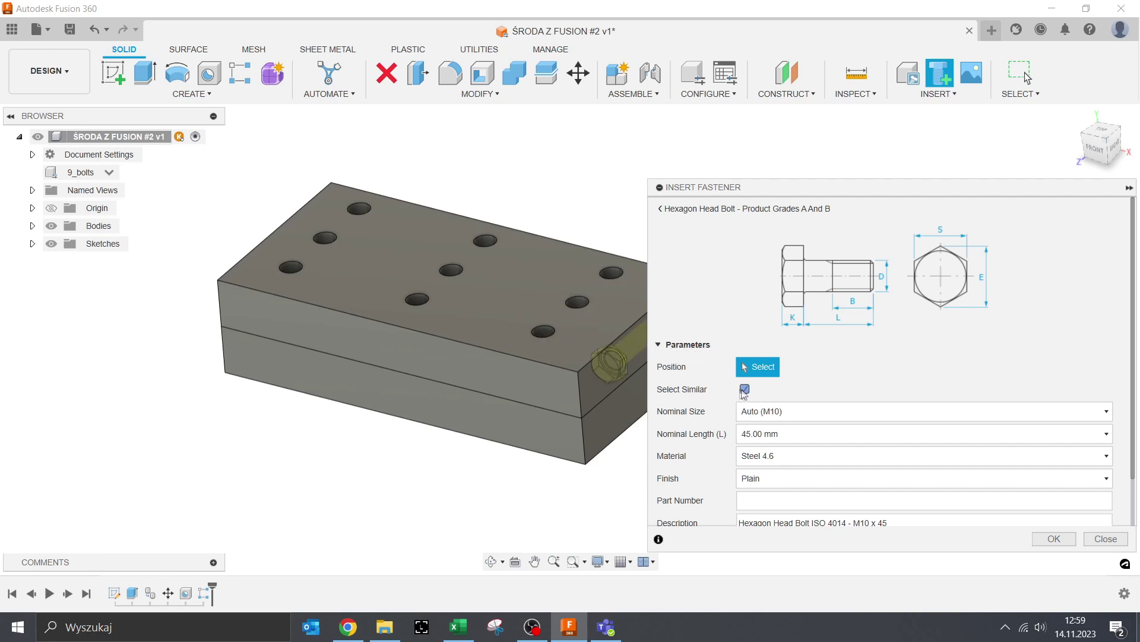
{"action": "left_click", "coordinate": [548, 335]}
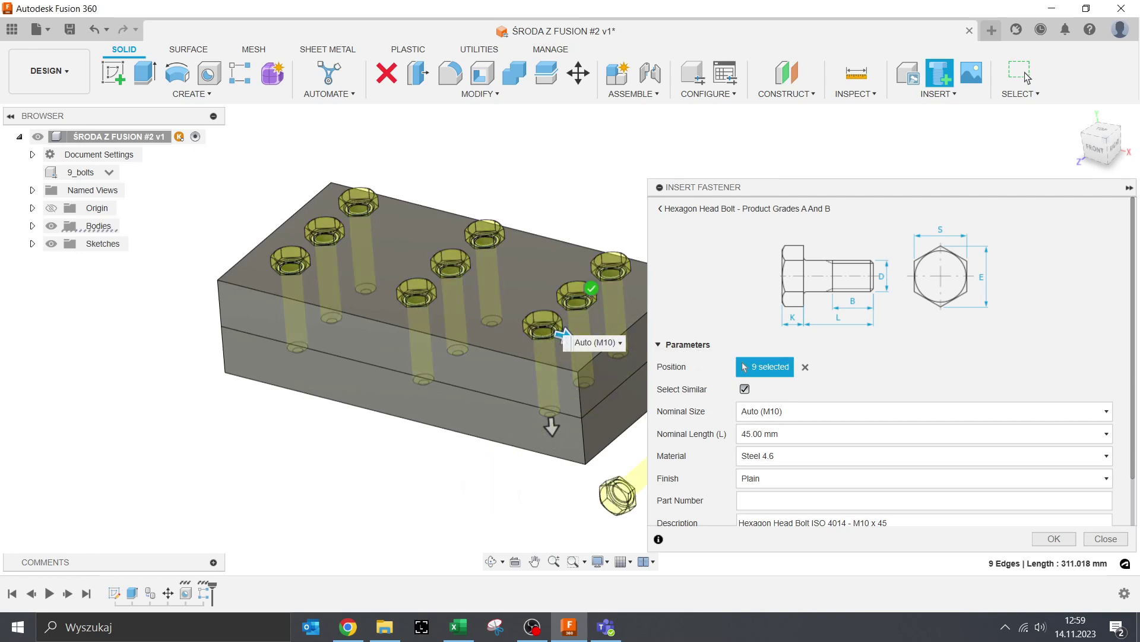
{"action": "left_click", "coordinate": [1096, 149]}
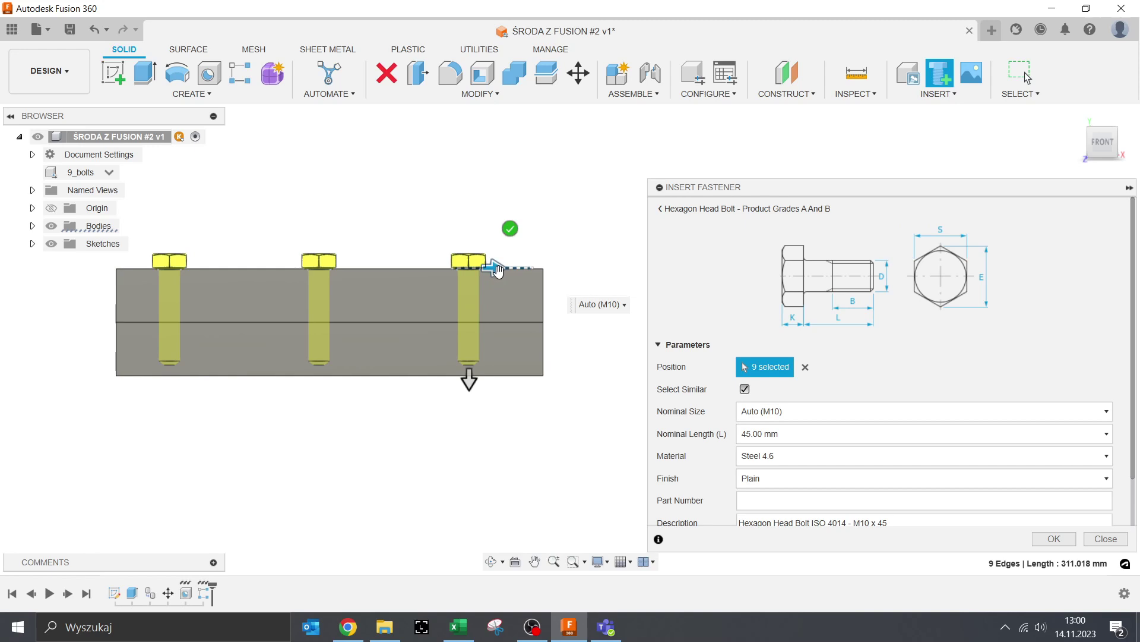
Set the bolt length to 65 mm, keep Steel 4.6, and create the bolts
{"action": "left_click_drag", "start_coordinate": [470, 380], "coordinate": [469, 445]}
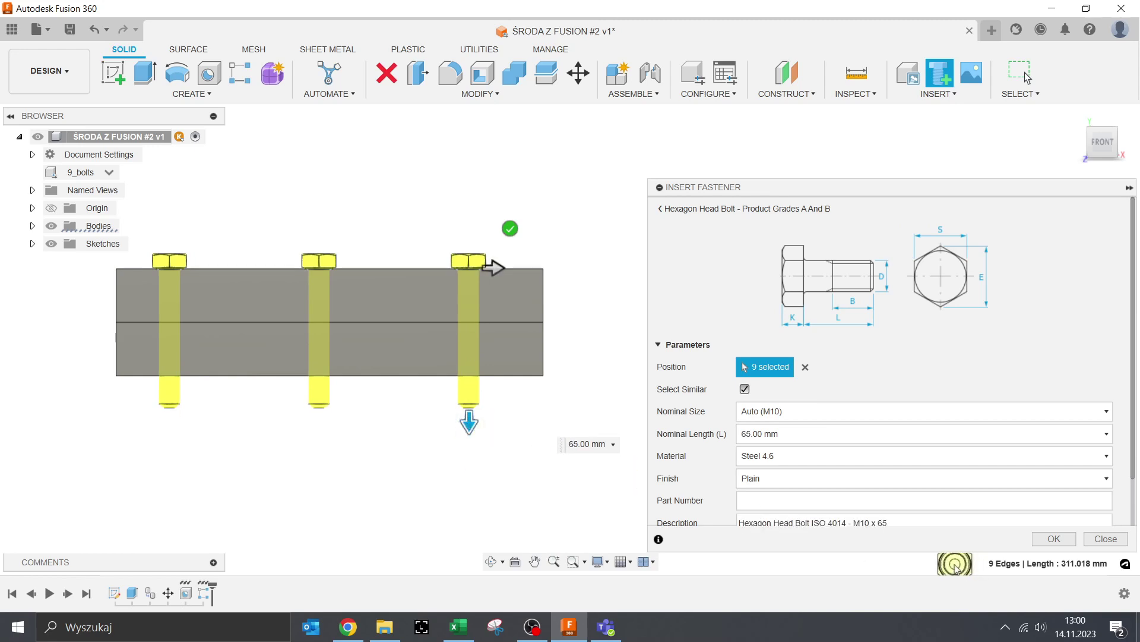
{"action": "left_click", "coordinate": [772, 434]}
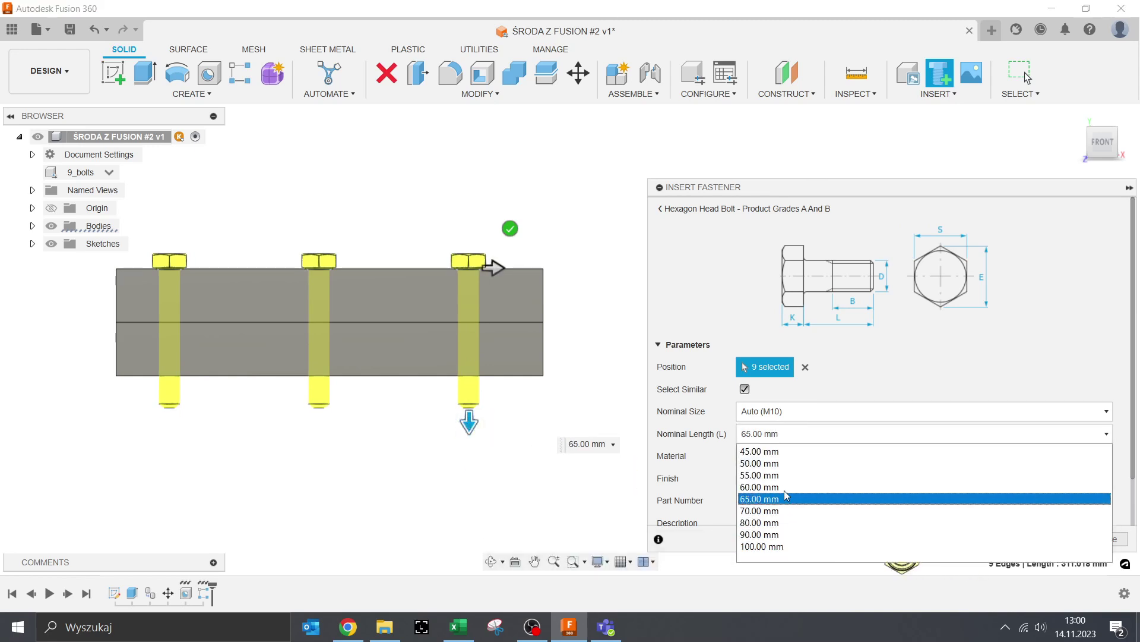
{"action": "left_click", "coordinate": [798, 398]}
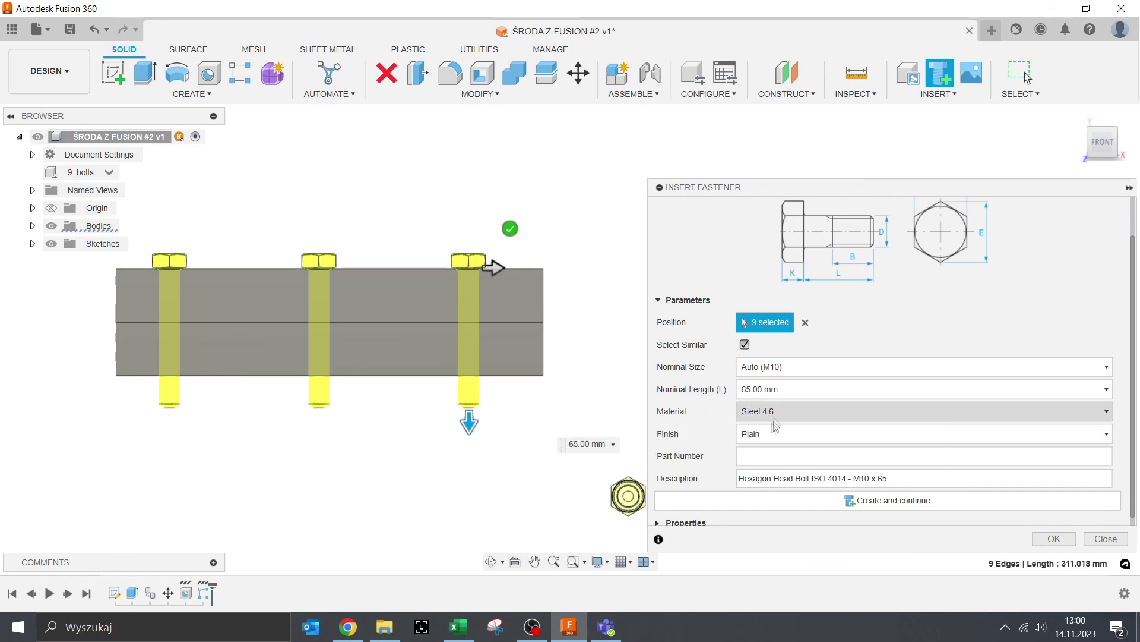
{"action": "left_click", "coordinate": [764, 414]}
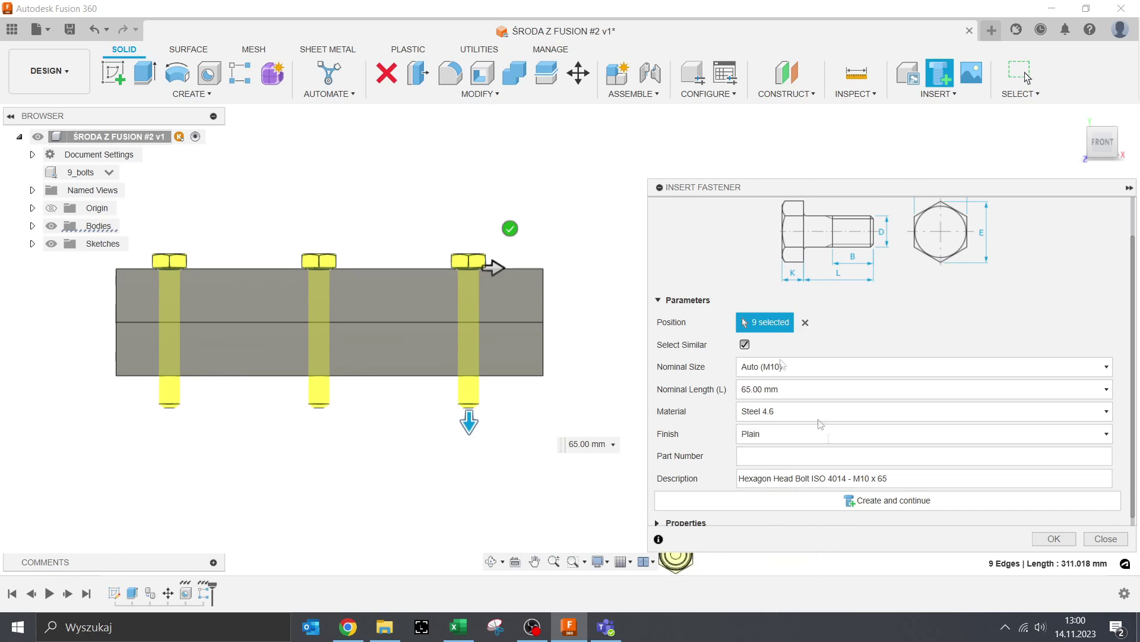
{"action": "middle_click_drag", "start_coordinate": [588, 359], "coordinate": [553, 361], "text": "shift"}
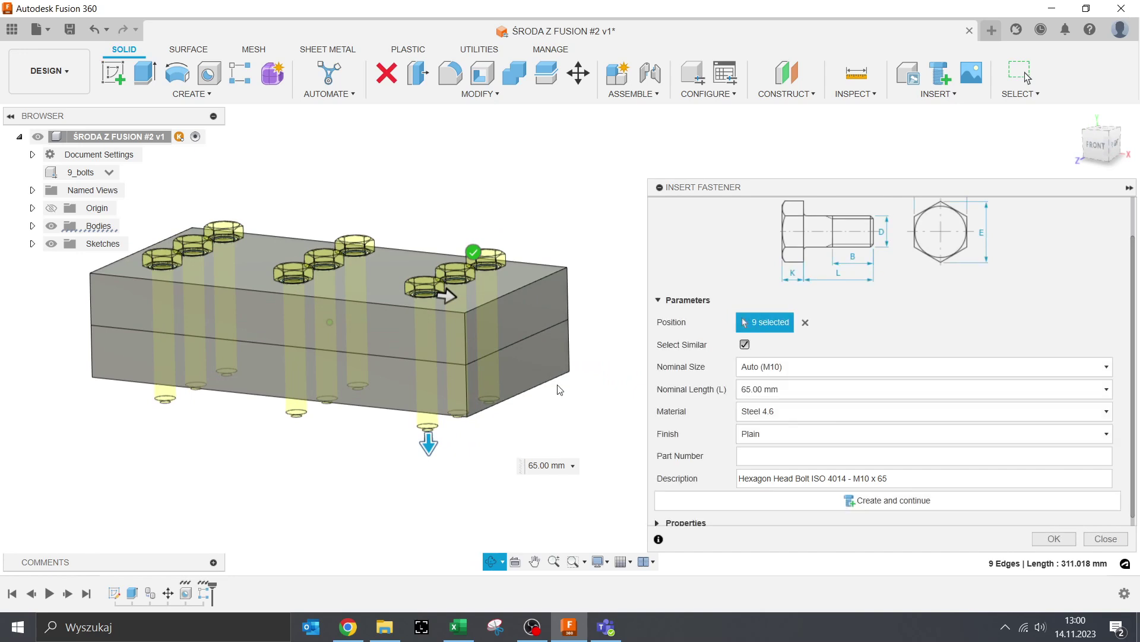
{"action": "middle_click_drag", "start_coordinate": [547, 454], "coordinate": [529, 428], "text": "shift"}
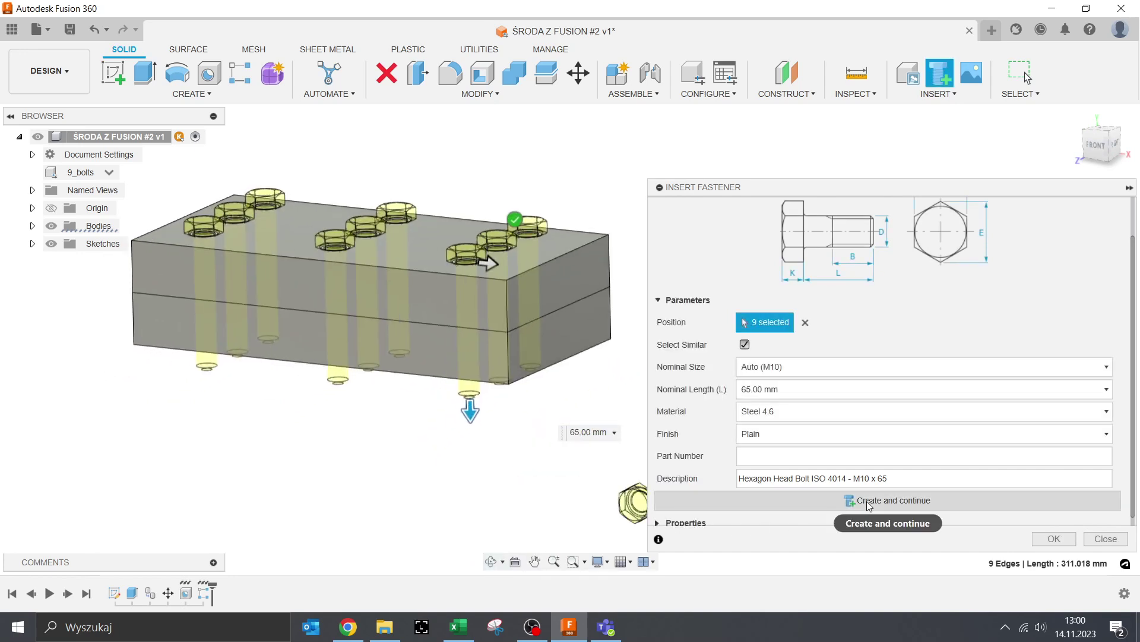
{"action": "left_click", "coordinate": [869, 502]}
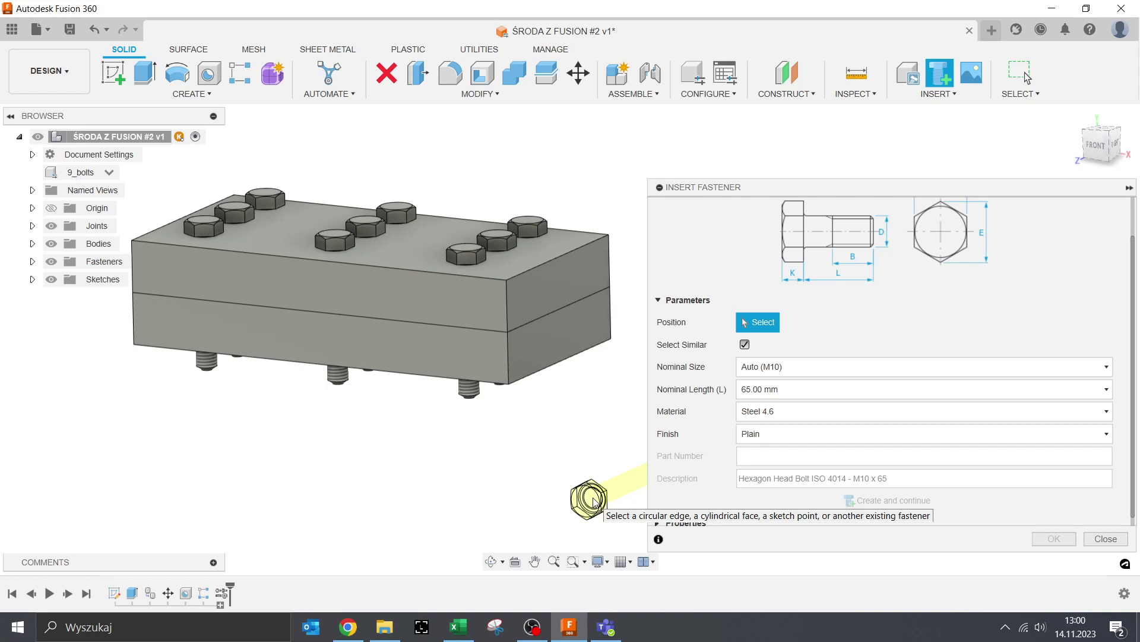
Switch the catalogue to Nuts > Hex and choose the ISO 4033 hexagon high nut
{"action": "scroll", "coordinate": [846, 275], "scroll_direction": "up", "scroll_amount": 2}
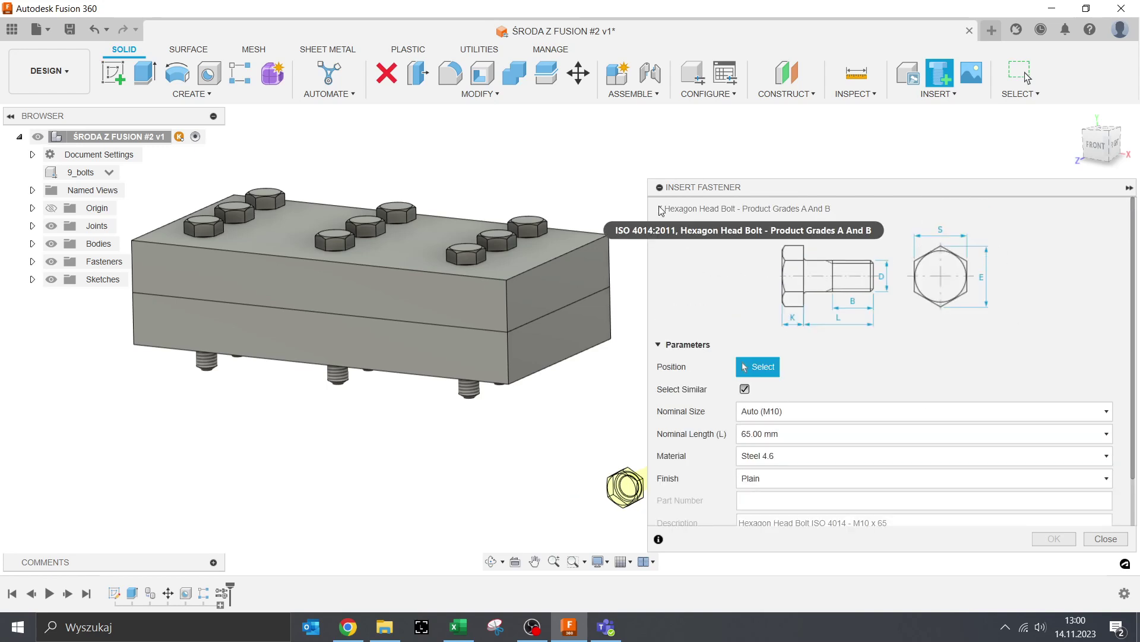
{"action": "left_click", "coordinate": [661, 209]}
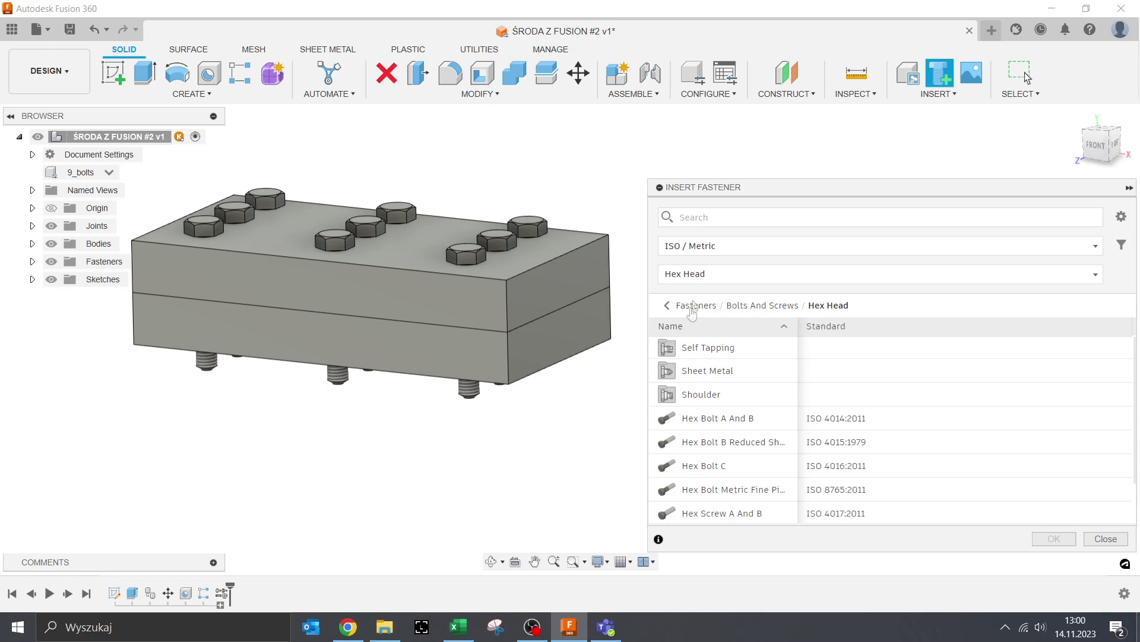
{"action": "left_click", "coordinate": [694, 305]}
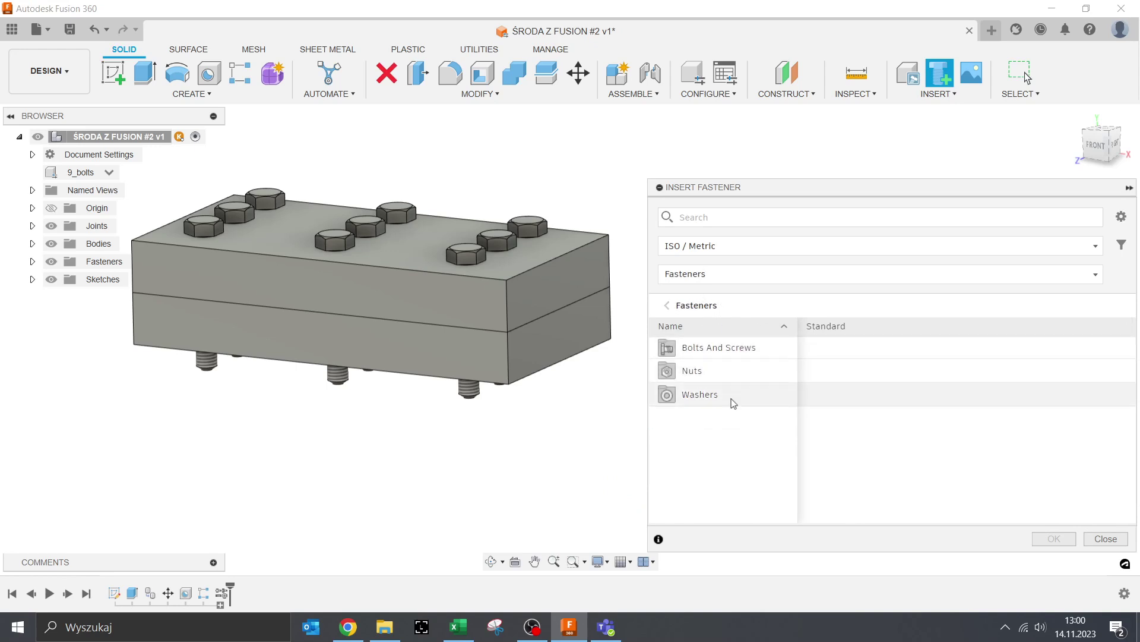
{"action": "left_click", "coordinate": [693, 372]}
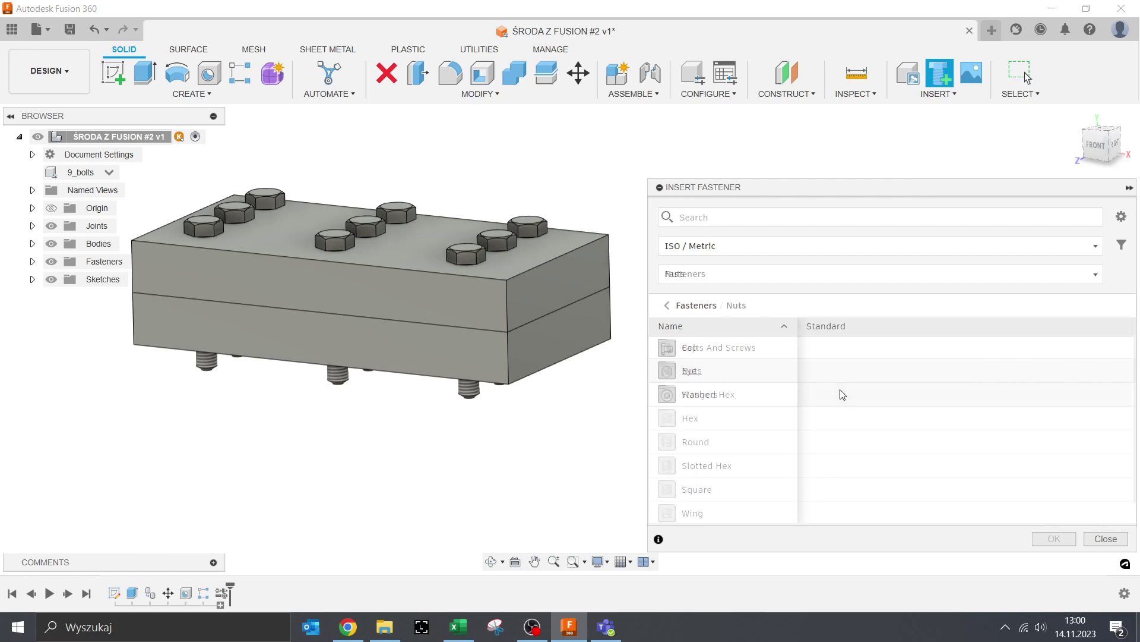
{"action": "left_click", "coordinate": [692, 419]}
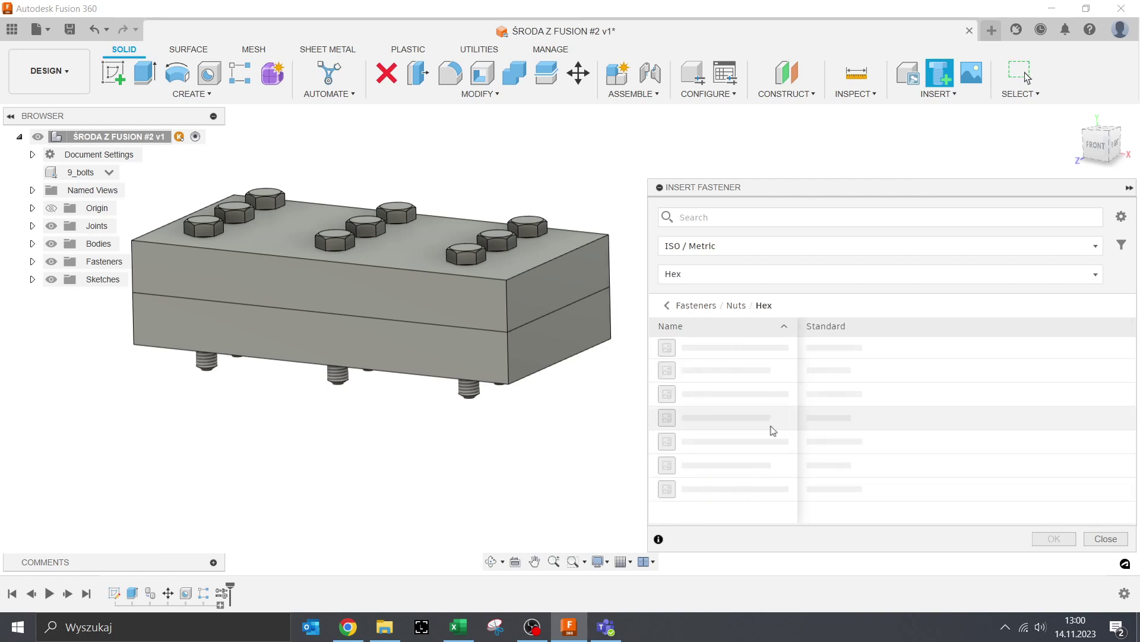
{"action": "left_click", "coordinate": [745, 348]}
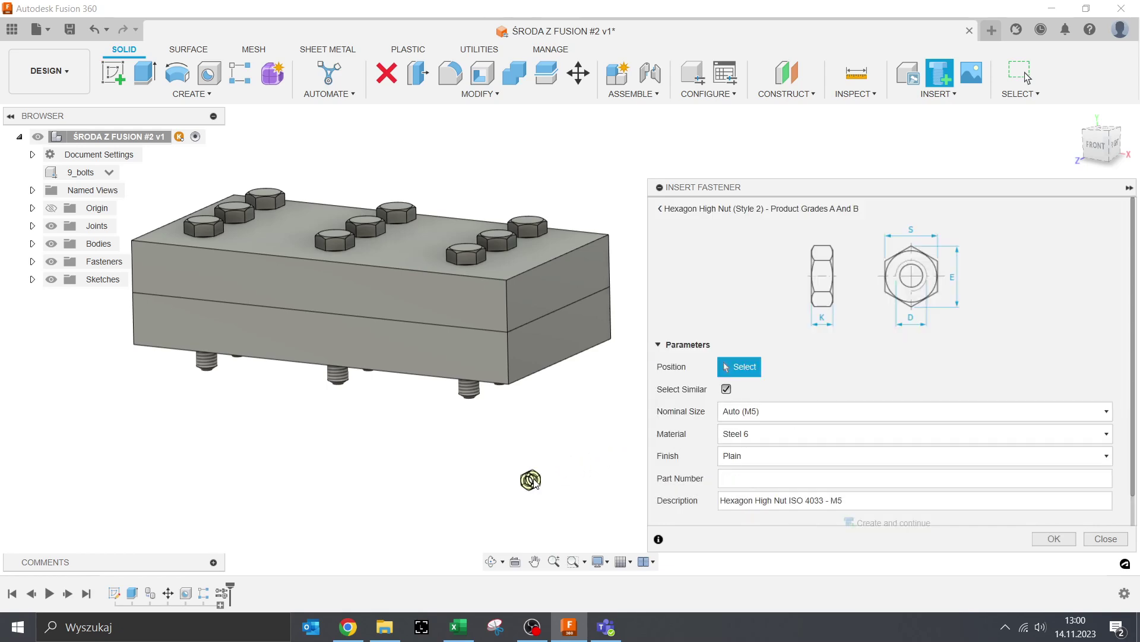
Fit M10 high nuts onto all nine bolt ends beneath the block
{"action": "middle_click_drag", "start_coordinate": [530, 477], "coordinate": [515, 433], "text": "shift"}
{"action": "scroll", "coordinate": [464, 293], "scroll_direction": "up", "scroll_amount": 4}
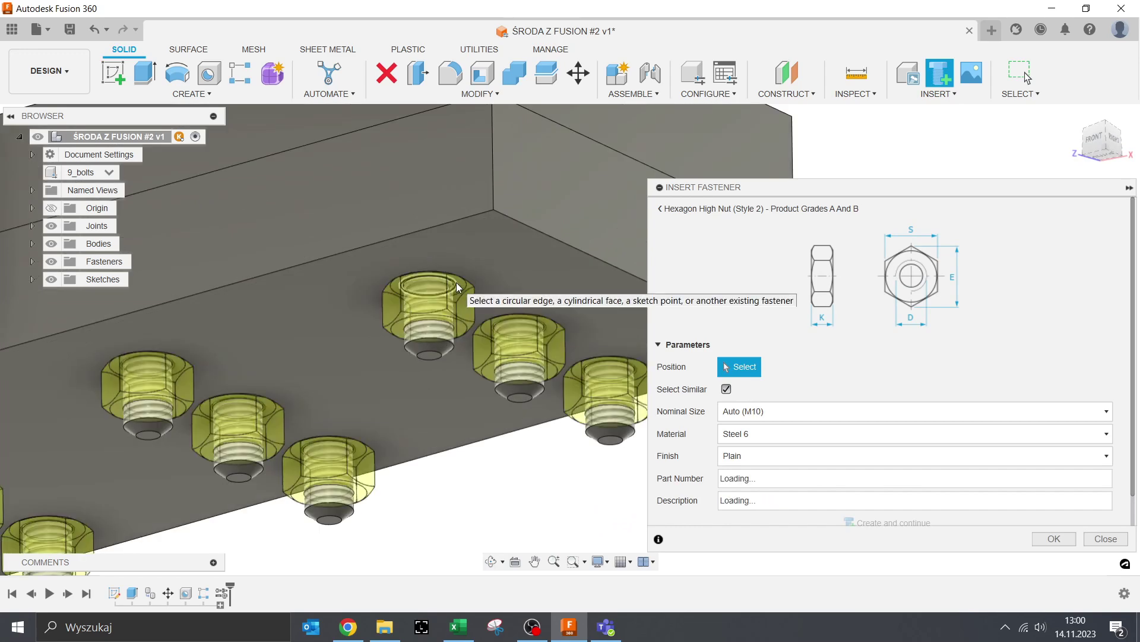
{"action": "left_click", "coordinate": [456, 283]}
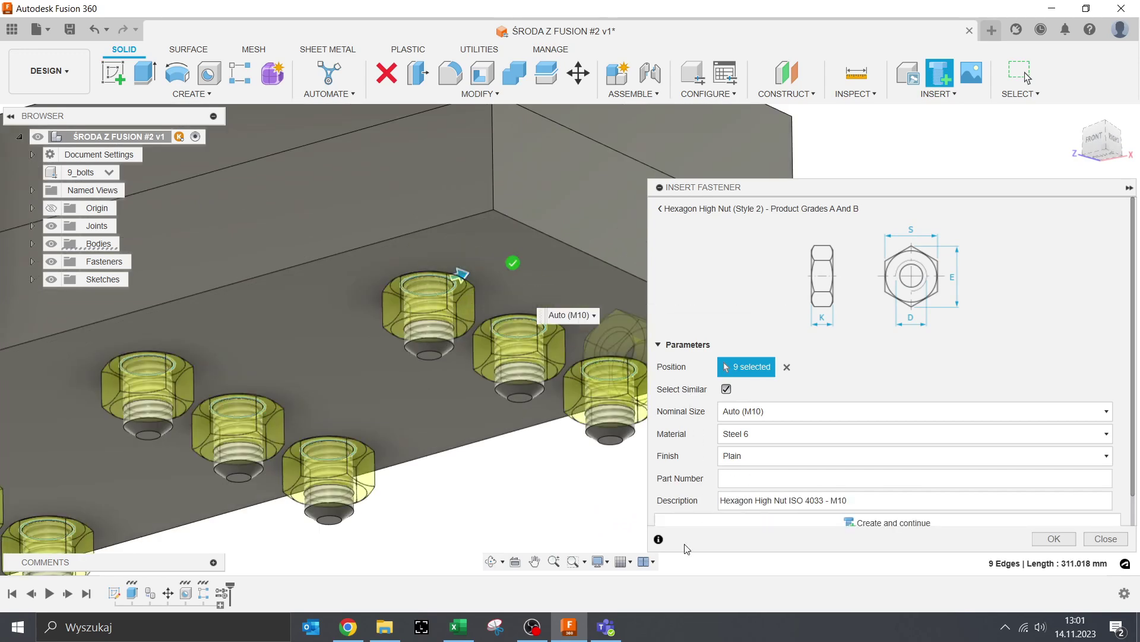
{"action": "scroll", "coordinate": [766, 409], "scroll_direction": "down", "scroll_amount": 1}
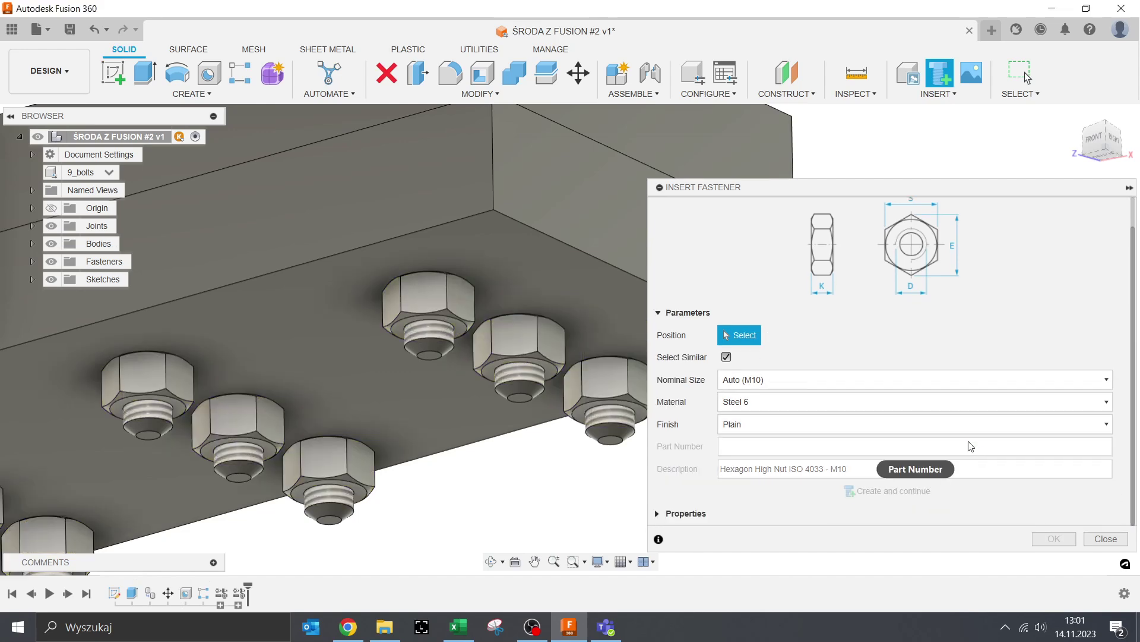
{"action": "scroll", "coordinate": [530, 387], "scroll_direction": "down", "scroll_amount": 3}
{"action": "scroll", "coordinate": [540, 407], "scroll_direction": "down", "scroll_amount": 3}
{"action": "middle_click_drag", "start_coordinate": [544, 472], "coordinate": [606, 538], "text": "shift"}
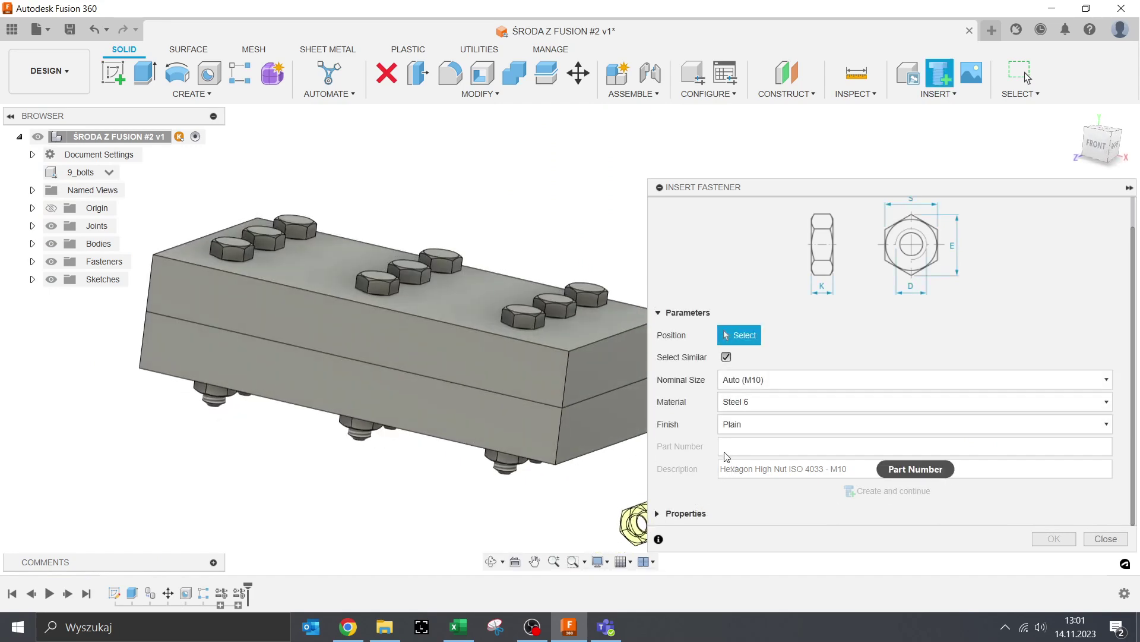
{"action": "scroll", "coordinate": [721, 457], "scroll_direction": "up", "scroll_amount": 1}
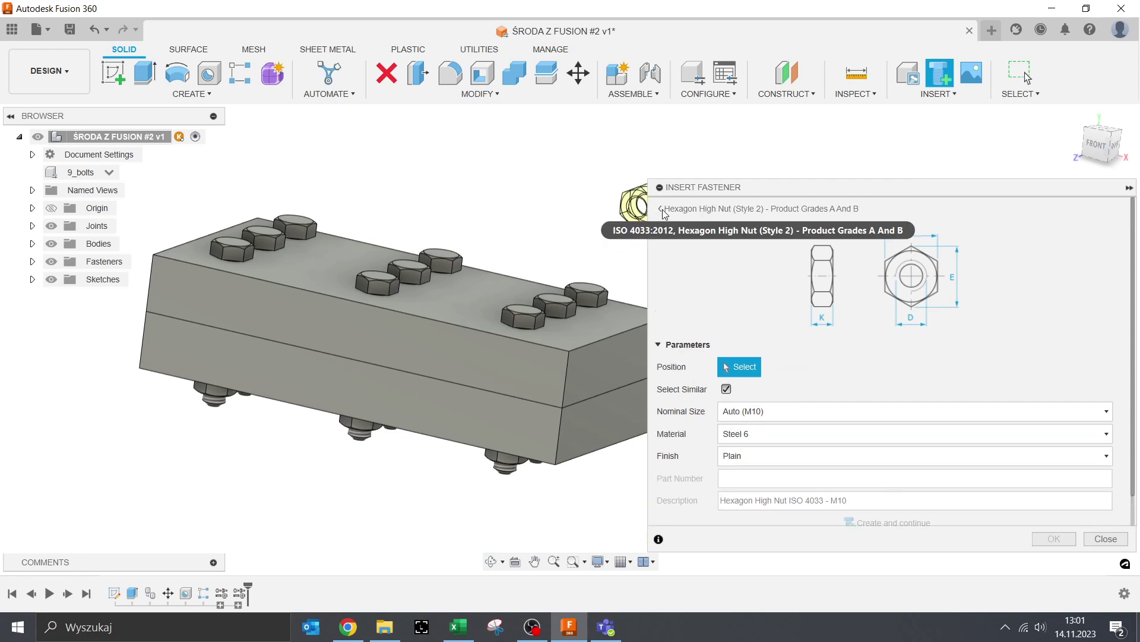
{"action": "left_click", "coordinate": [663, 210]}
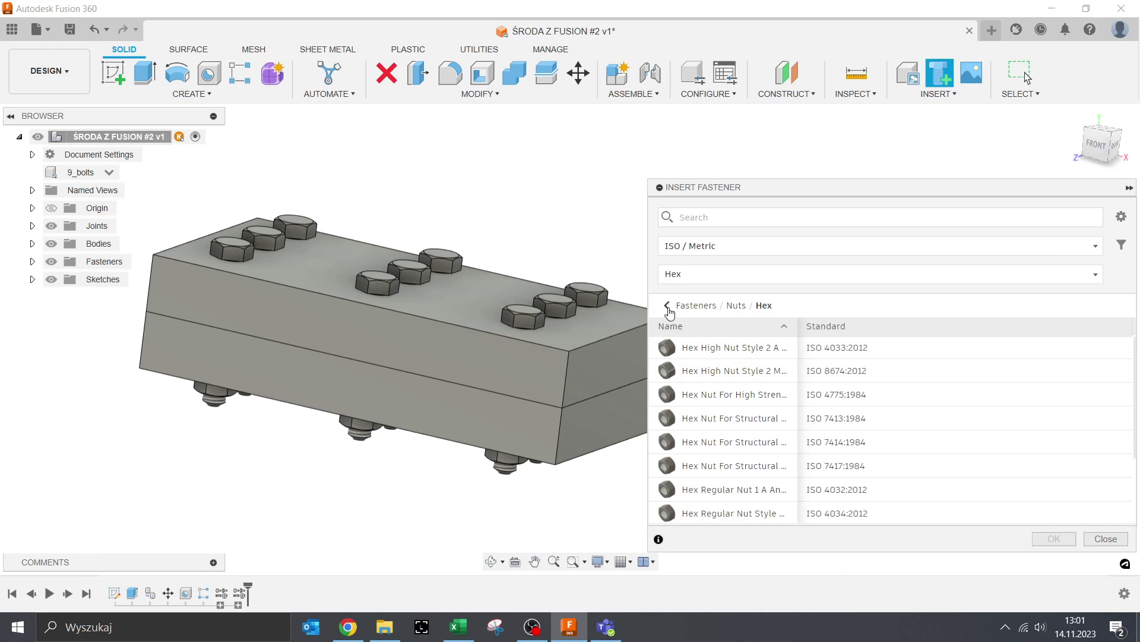
{"action": "left_click", "coordinate": [689, 305]}
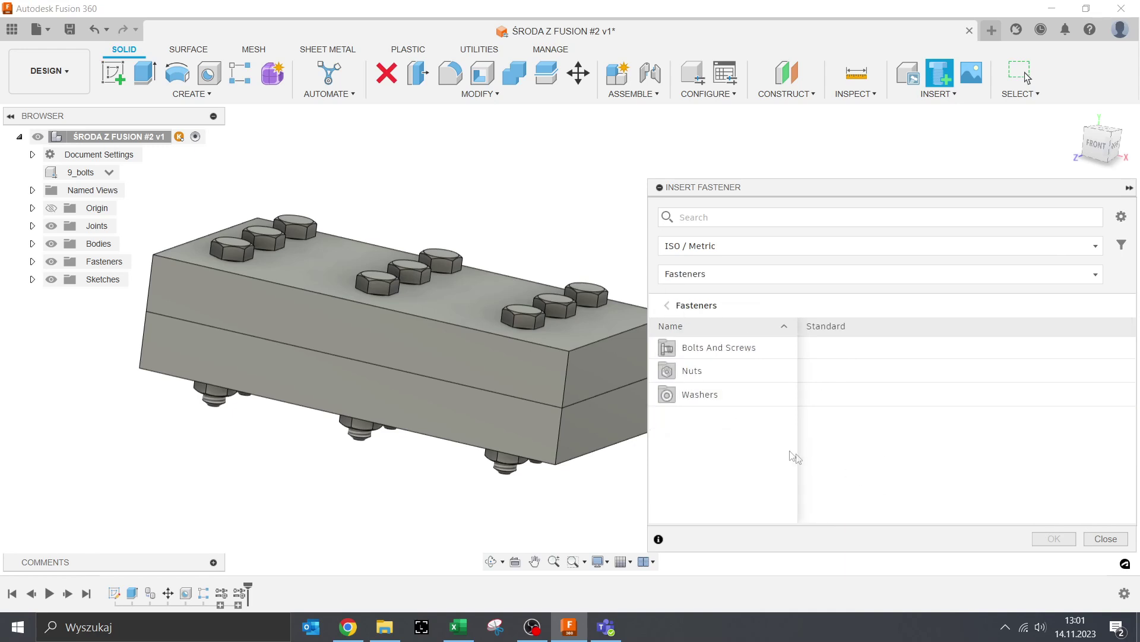
Choose the ISO 7090 chamfered plain washer and place it under all nine bolt heads
{"action": "left_click", "coordinate": [700, 396]}
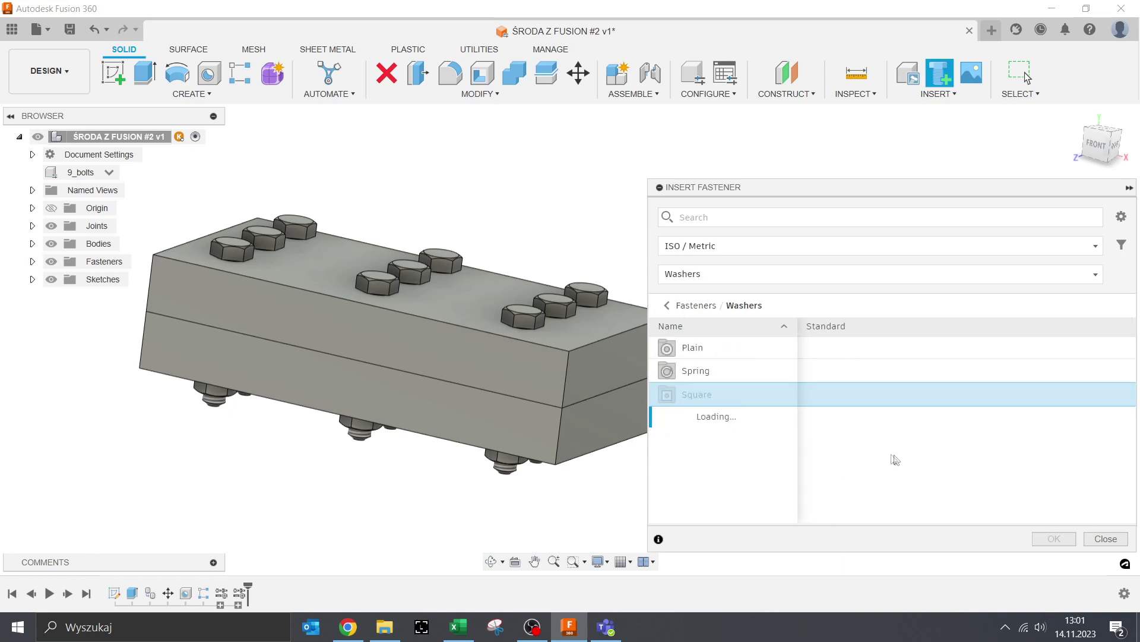
{"action": "left_click", "coordinate": [701, 349]}
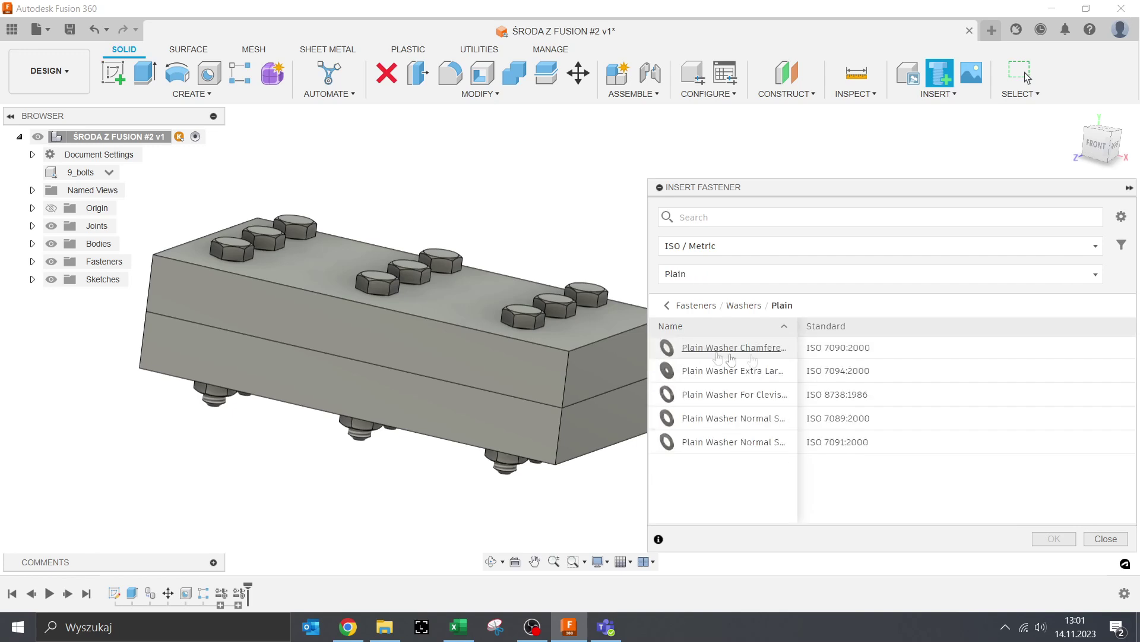
{"action": "left_click", "coordinate": [711, 349]}
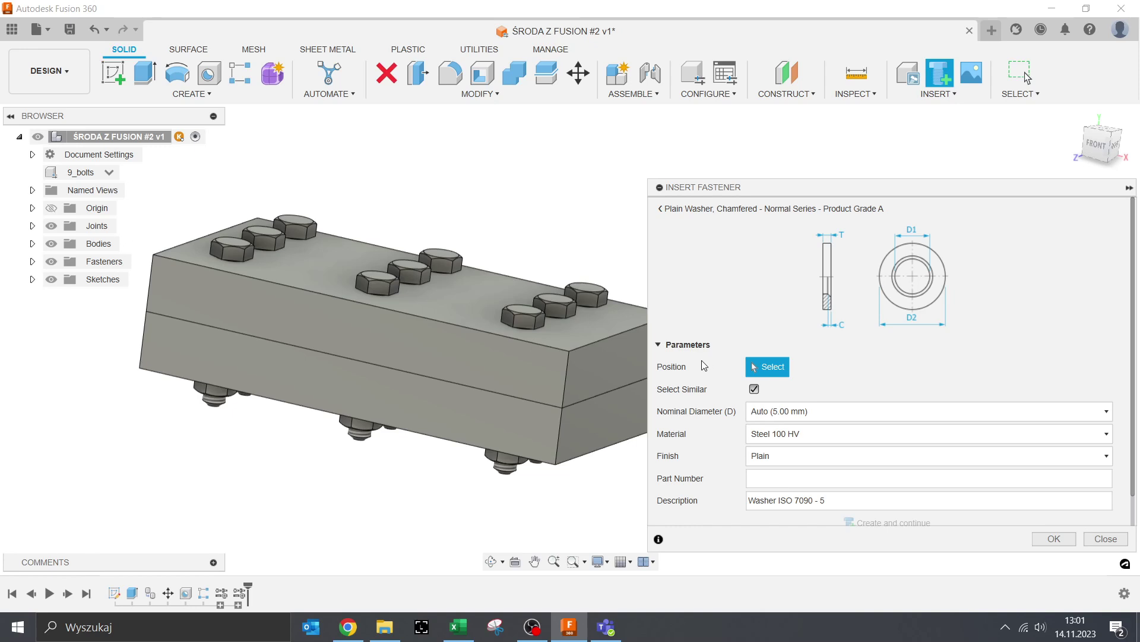
{"action": "scroll", "coordinate": [590, 344], "scroll_direction": "up", "scroll_amount": 3}
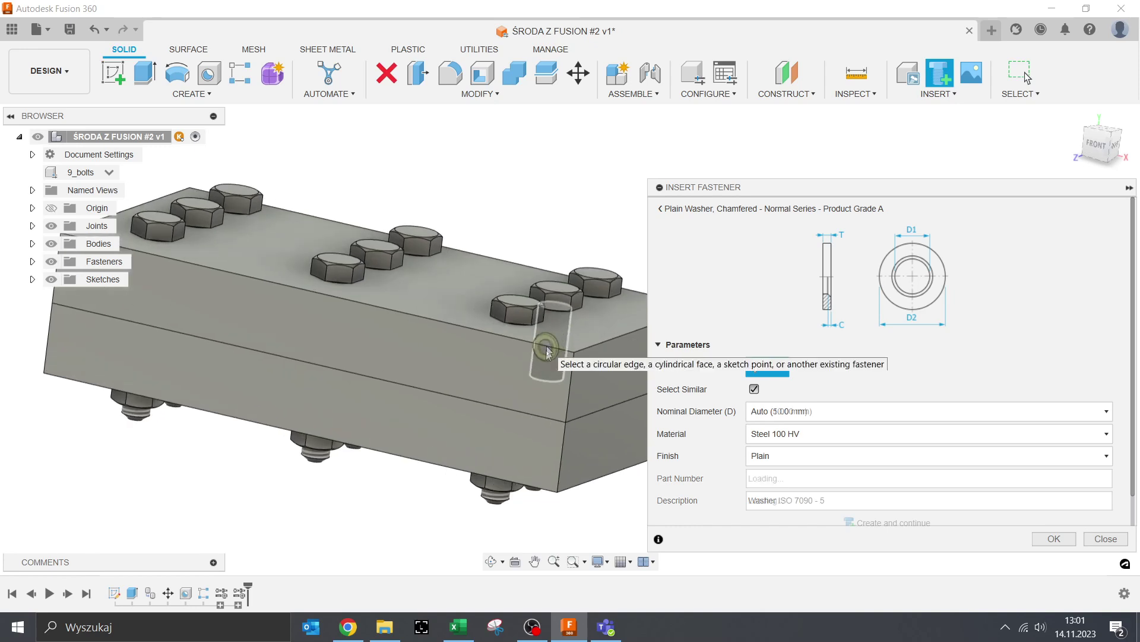
{"action": "scroll", "coordinate": [552, 350], "scroll_direction": "up", "scroll_amount": 2}
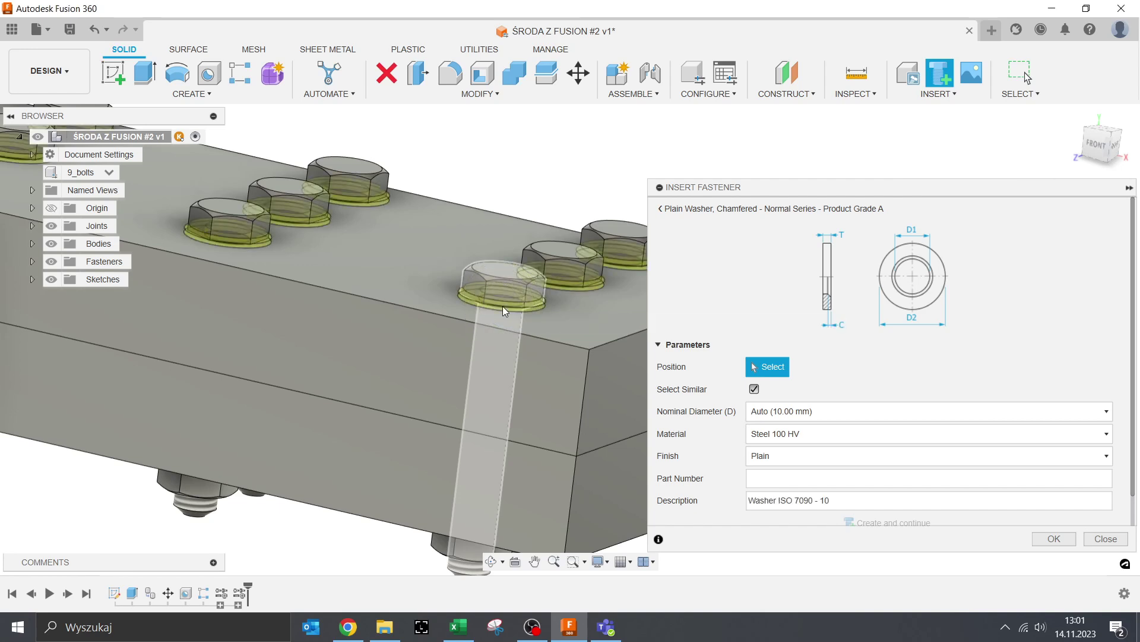
{"action": "left_click", "coordinate": [619, 329]}
Add washers at the nine bolt ends underneath and confirm all 18 washers
{"action": "scroll", "coordinate": [618, 331], "scroll_direction": "down", "scroll_amount": 2}
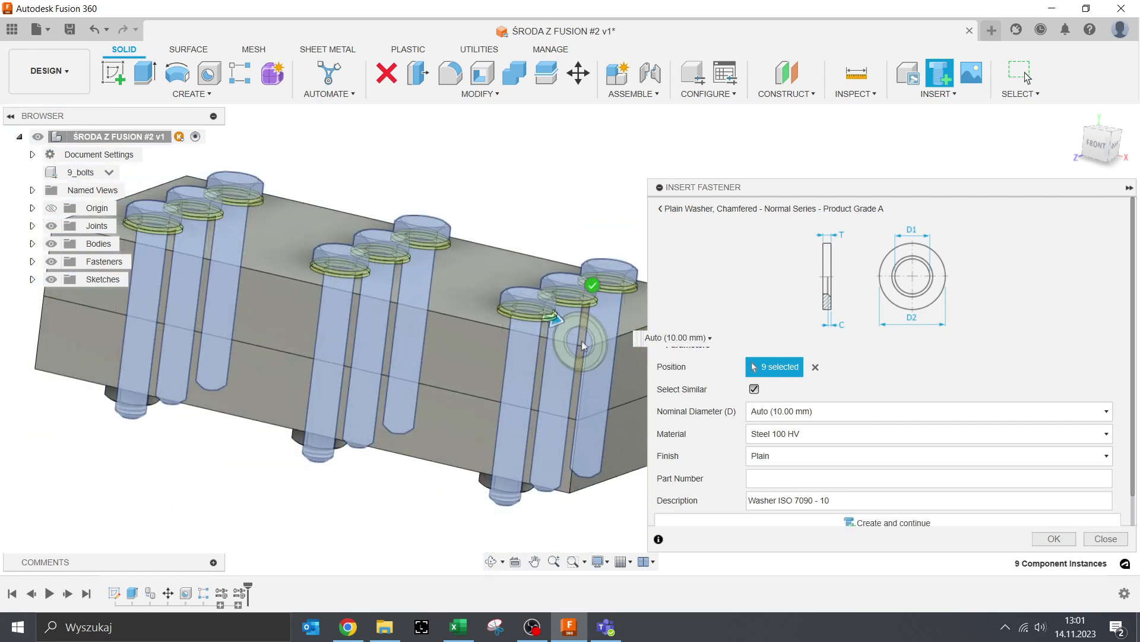
{"action": "scroll", "coordinate": [533, 488], "scroll_direction": "down", "scroll_amount": 3}
{"action": "middle_click_drag", "start_coordinate": [532, 487], "coordinate": [520, 473], "text": "shift"}
{"action": "scroll", "coordinate": [520, 451], "scroll_direction": "up", "scroll_amount": 3}
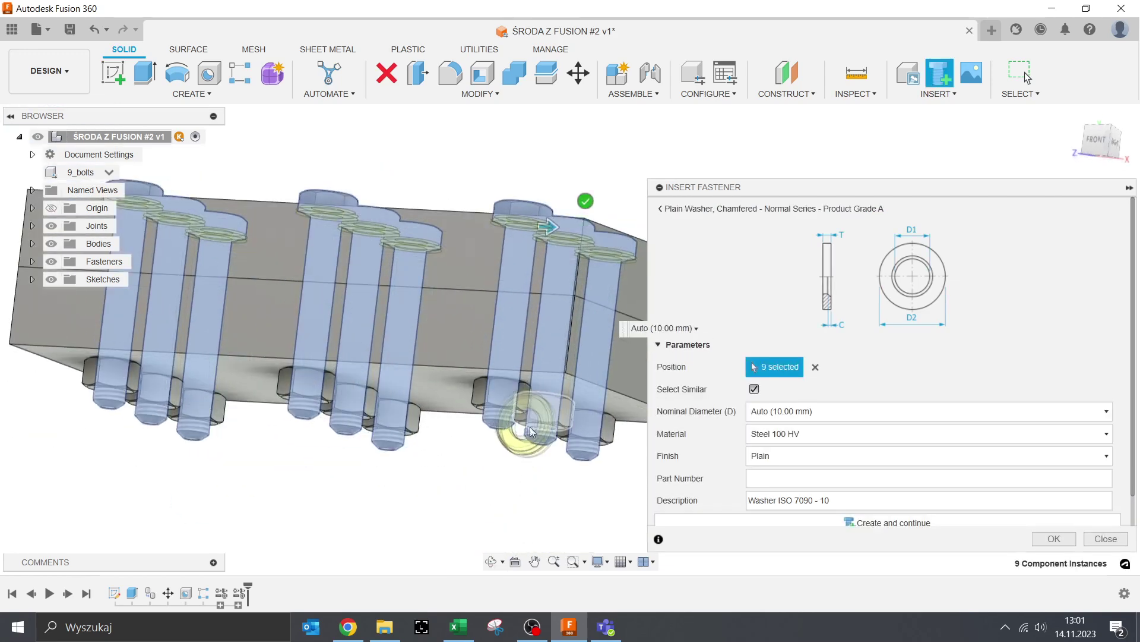
{"action": "scroll", "coordinate": [531, 433], "scroll_direction": "up", "scroll_amount": 2}
{"action": "middle_click_drag", "start_coordinate": [531, 433], "coordinate": [489, 309], "text": "shift"}
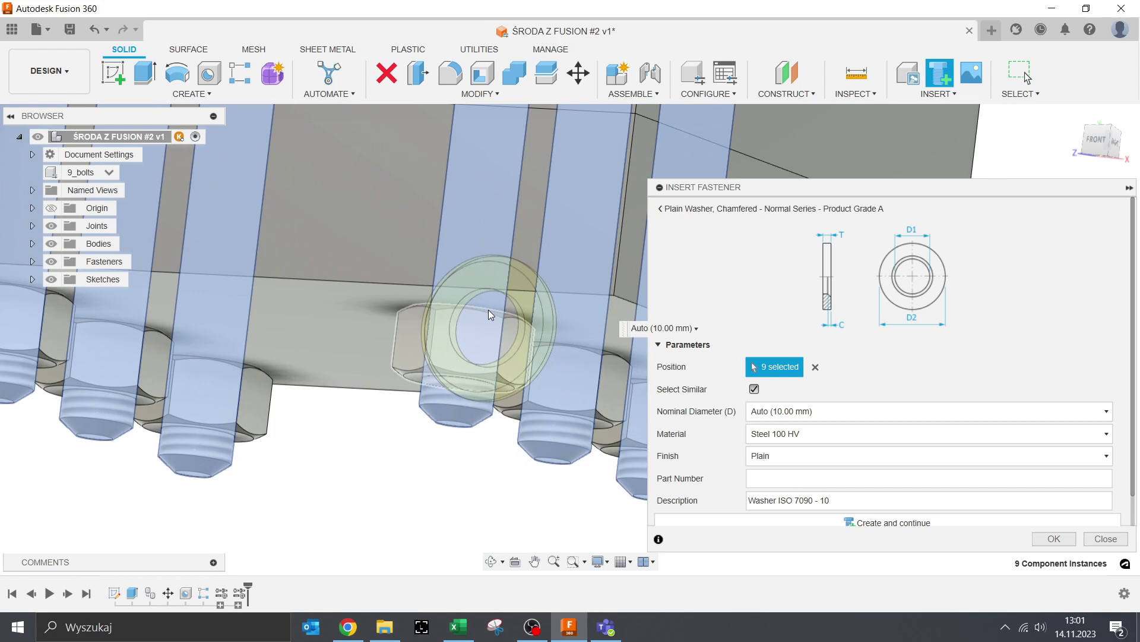
{"action": "left_click", "coordinate": [627, 418]}
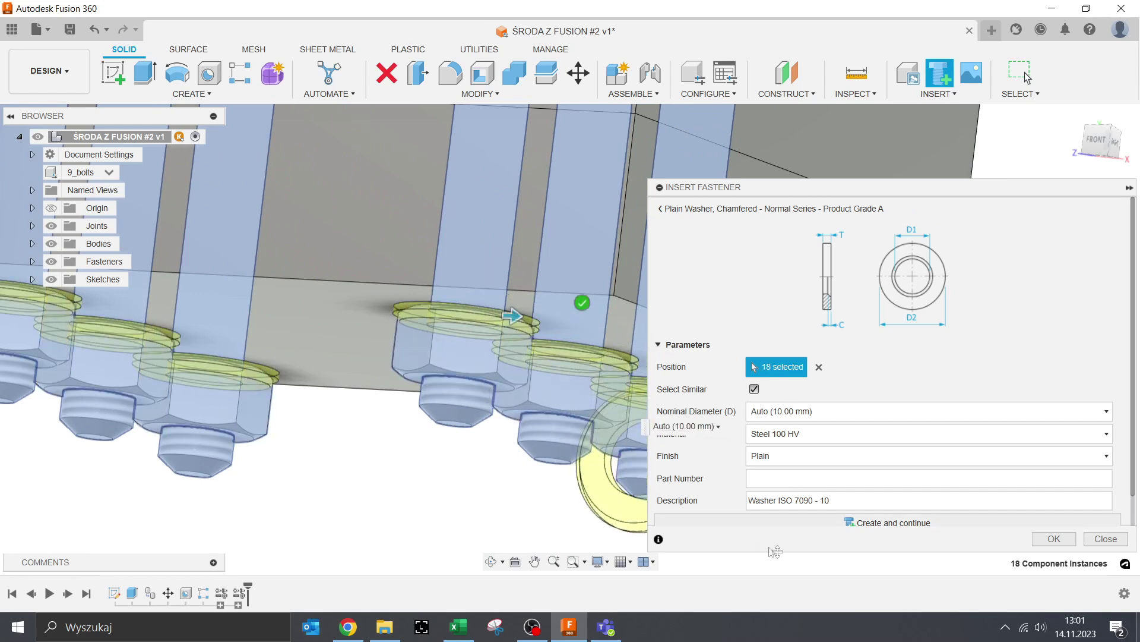
{"action": "left_click", "coordinate": [1048, 539]}
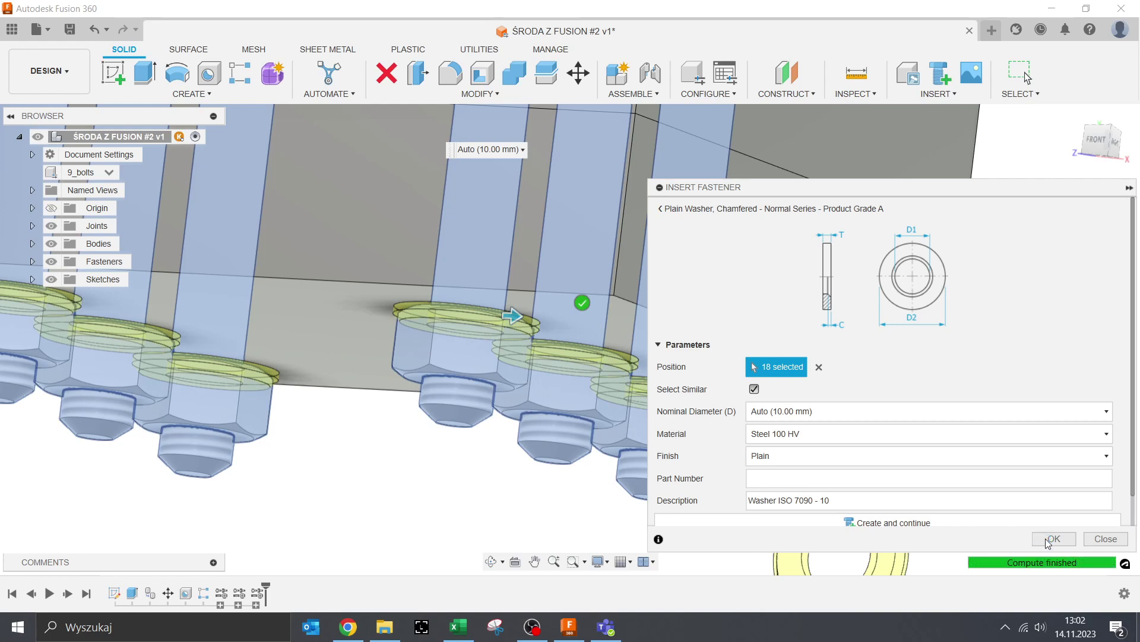
{"action": "left_click", "coordinate": [1046, 538]}
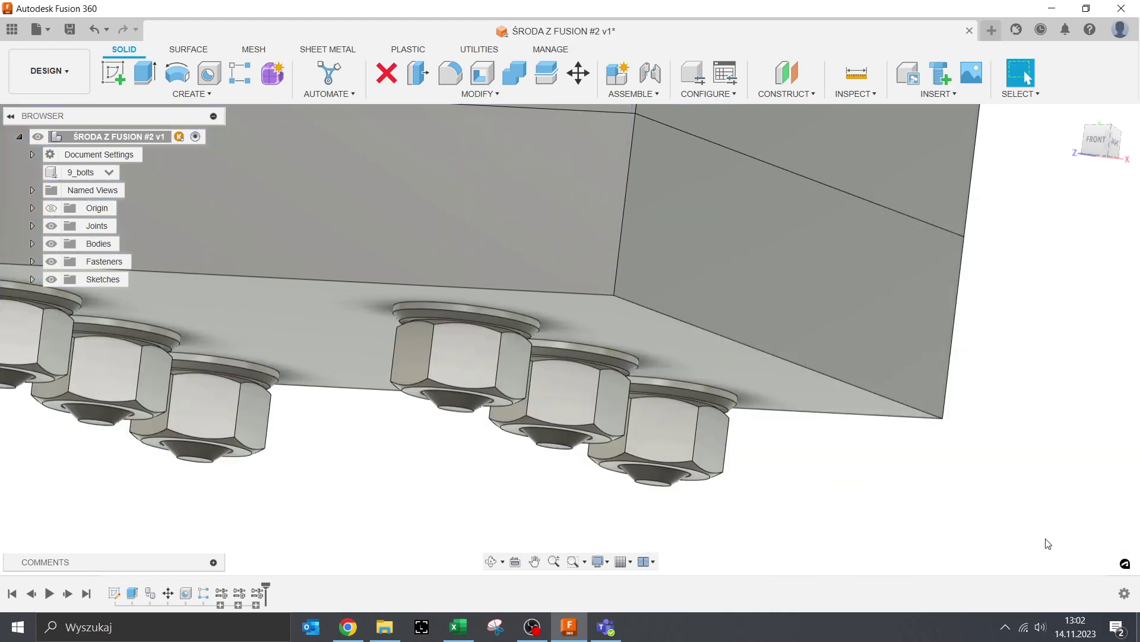
Orbit and zoom around the block to inspect the bolt heads and washers
{"action": "scroll", "coordinate": [953, 458], "scroll_direction": "down", "scroll_amount": 3}
{"action": "scroll", "coordinate": [811, 417], "scroll_direction": "down", "scroll_amount": 3}
{"action": "scroll", "coordinate": [759, 489], "scroll_direction": "down", "scroll_amount": 2}
{"action": "mouse_move", "coordinate": [759, 489]}
{"action": "middle_mouse_down", "text": "shift"}
{"action": "mouse_move", "coordinate": [723, 488]}
{"action": "mouse_move", "coordinate": [721, 512]}
{"action": "middle_mouse_up", "text": "shift"}
{"action": "scroll", "coordinate": [628, 314], "scroll_direction": "up", "scroll_amount": 3}
{"action": "scroll", "coordinate": [518, 279], "scroll_direction": "up", "scroll_amount": 3}
{"action": "scroll", "coordinate": [521, 229], "scroll_direction": "up", "scroll_amount": 2}
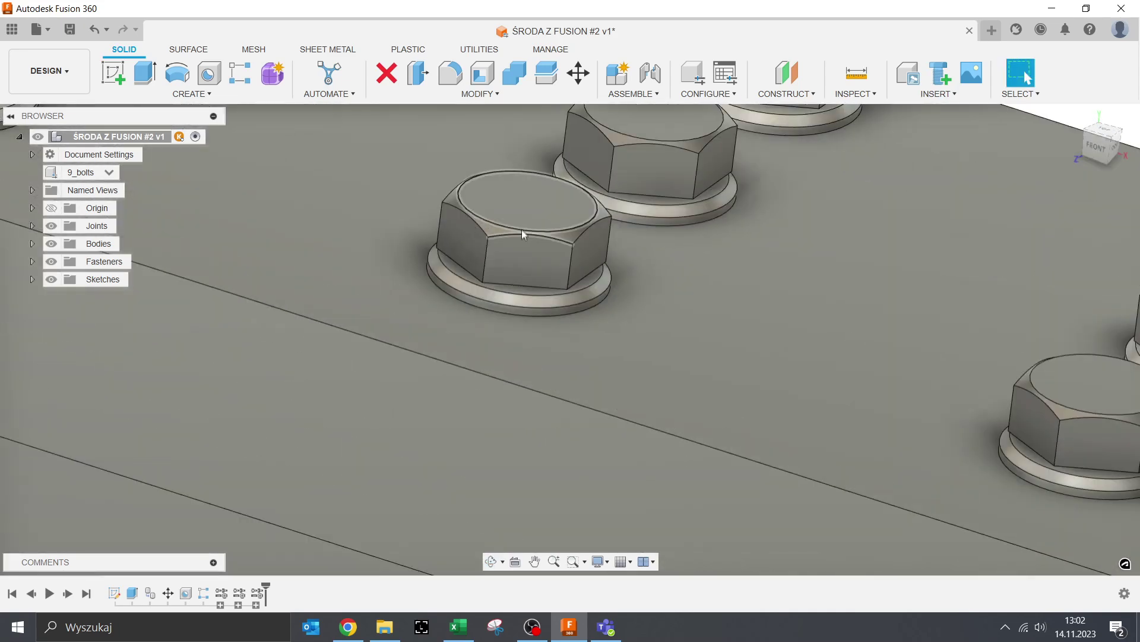
{"action": "mouse_move", "coordinate": [523, 294]}
{"action": "middle_mouse_down", "text": "shift"}
{"action": "mouse_move", "coordinate": [619, 379]}
{"action": "mouse_move", "coordinate": [579, 364]}
{"action": "middle_mouse_up", "text": "shift"}
{"action": "scroll", "coordinate": [578, 363], "scroll_direction": "up", "scroll_amount": 2}
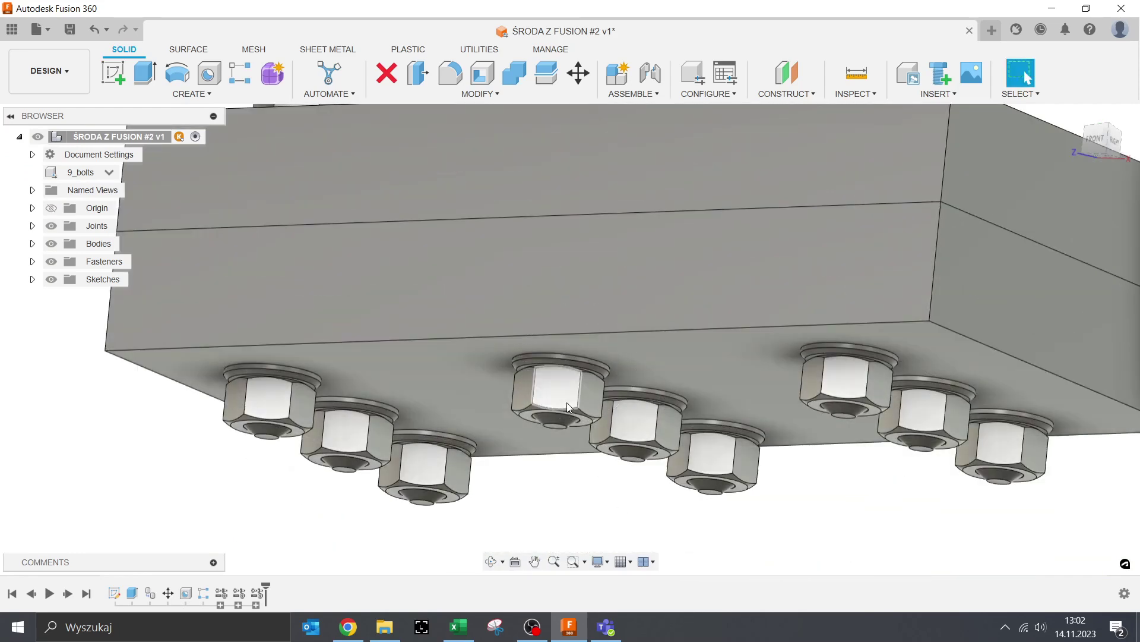
Expand the Fasteners folder in the Browser and view the whole block from above
{"action": "left_click", "coordinate": [32, 262]}
{"action": "scroll", "coordinate": [130, 309], "scroll_direction": "up", "scroll_amount": 2}
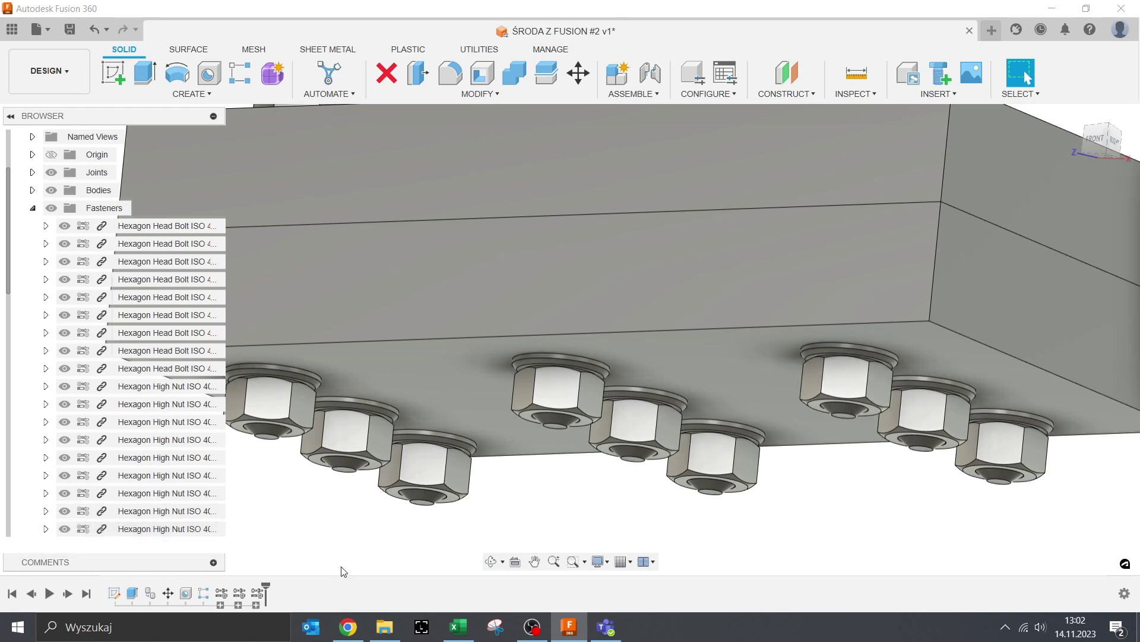
{"action": "scroll", "coordinate": [499, 481], "scroll_direction": "down", "scroll_amount": 5}
{"action": "scroll", "coordinate": [547, 486], "scroll_direction": "down", "scroll_amount": 3}
{"action": "mouse_move", "coordinate": [547, 486]}
{"action": "middle_mouse_down", "text": "shift"}
{"action": "mouse_move", "coordinate": [667, 415]}
{"action": "mouse_move", "coordinate": [778, 428]}
{"action": "mouse_move", "coordinate": [770, 453]}
{"action": "middle_mouse_up", "text": "shift"}
{"action": "key", "text": "Escape"}
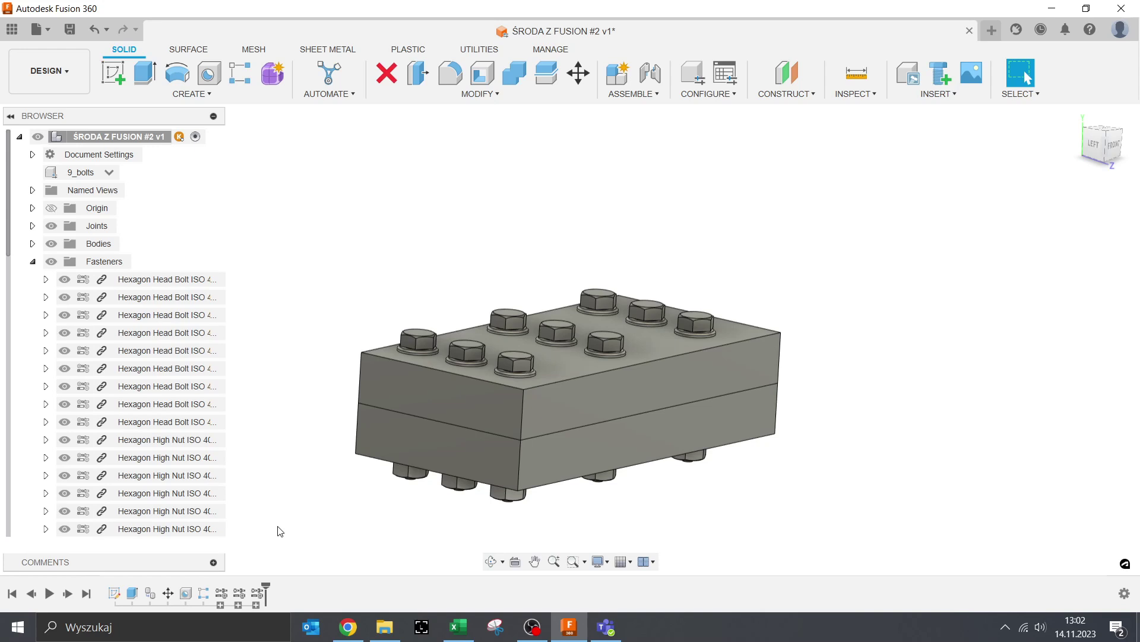